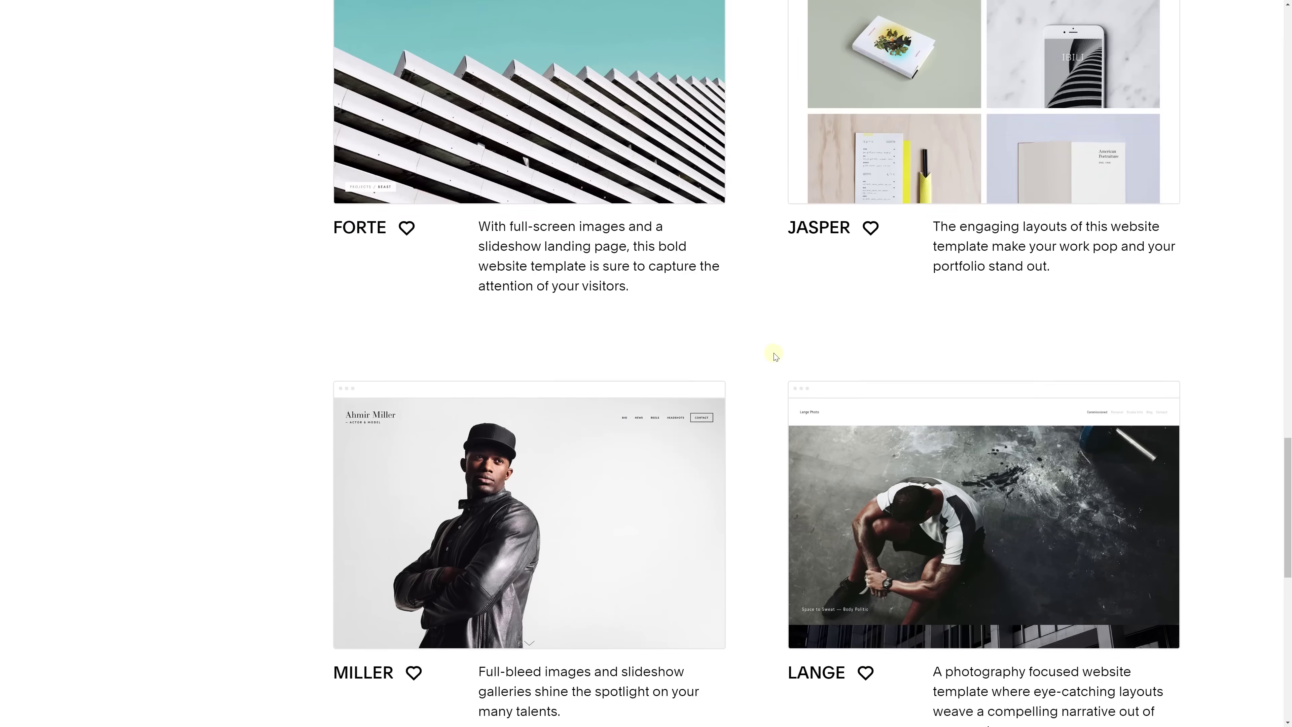
# Scroll down the Squarespace template gallery to the Miller and Lange templates
pyautogui.scroll(-3, 774, 354)
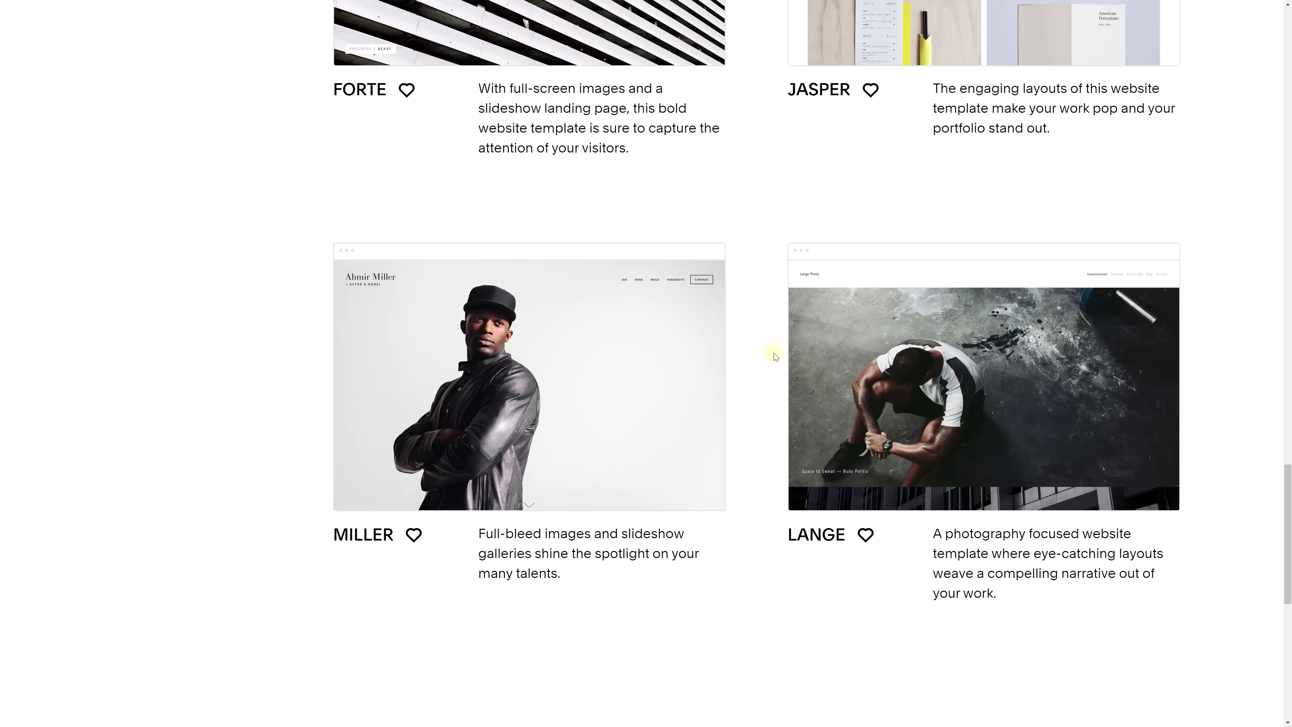
# Start a site from the Lange template and add a quote block credited to THE DEMON LORD
pyautogui.click(977, 367)
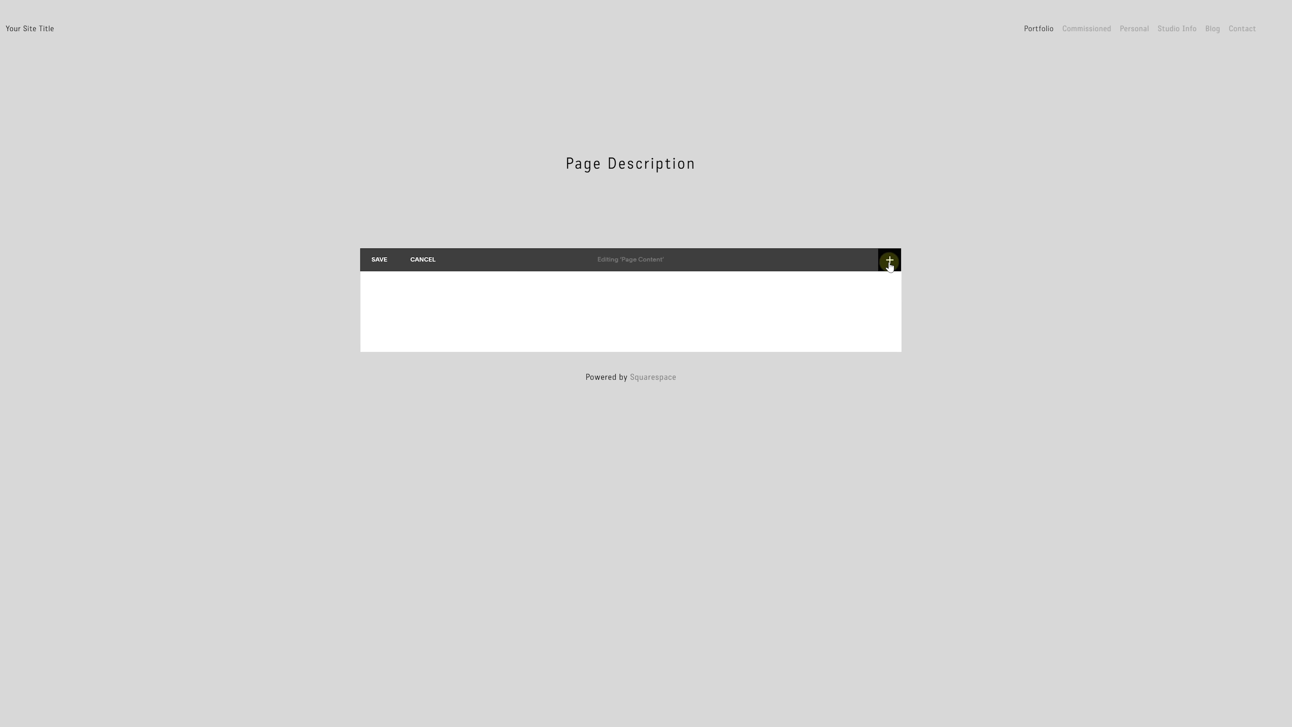
pyautogui.click(889, 261)
pyautogui.click(892, 318)
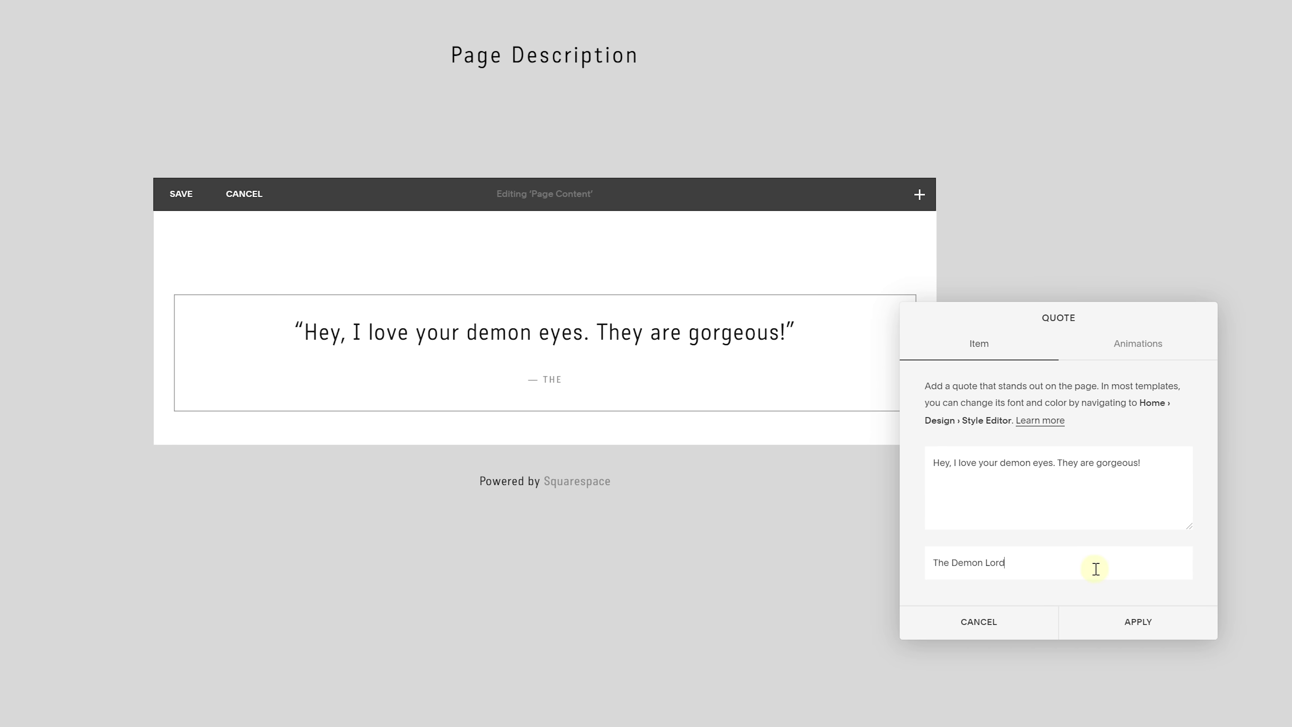
pyautogui.click(1137, 621)
# Add a button block below the quote and set the summary block layout to List
pyautogui.click(910, 324)
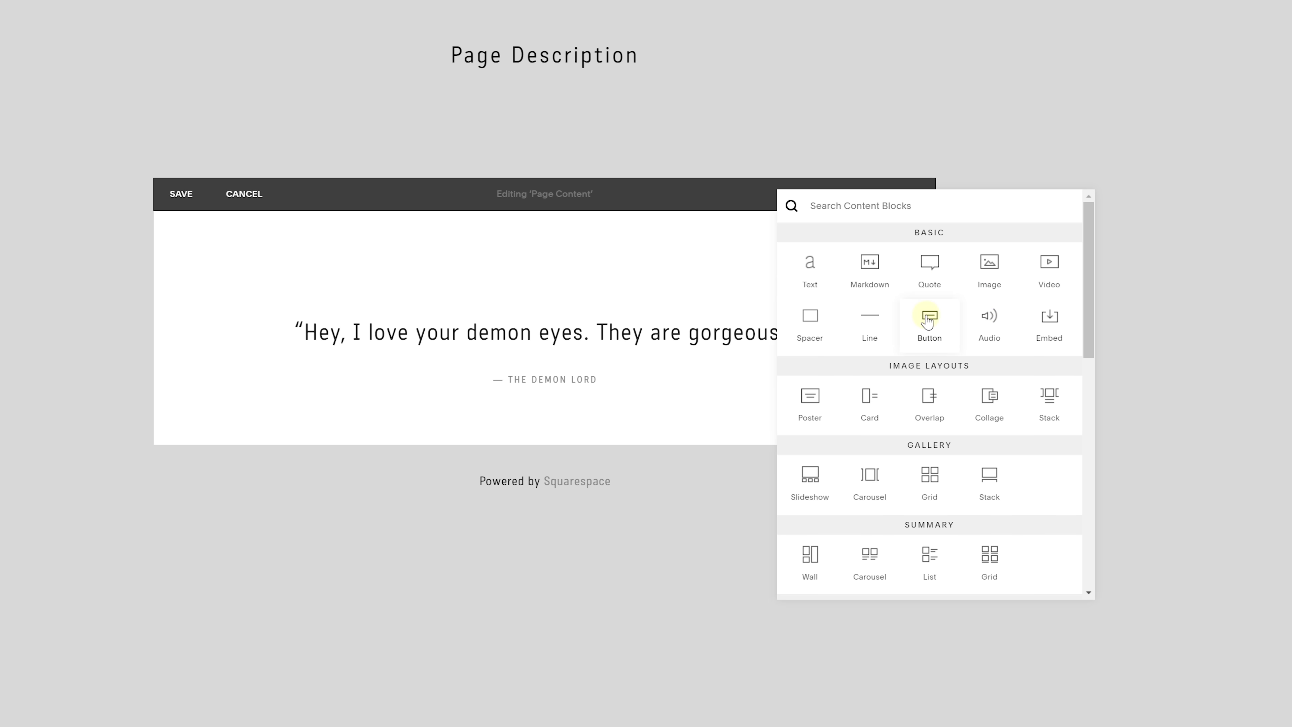
pyautogui.click(927, 320)
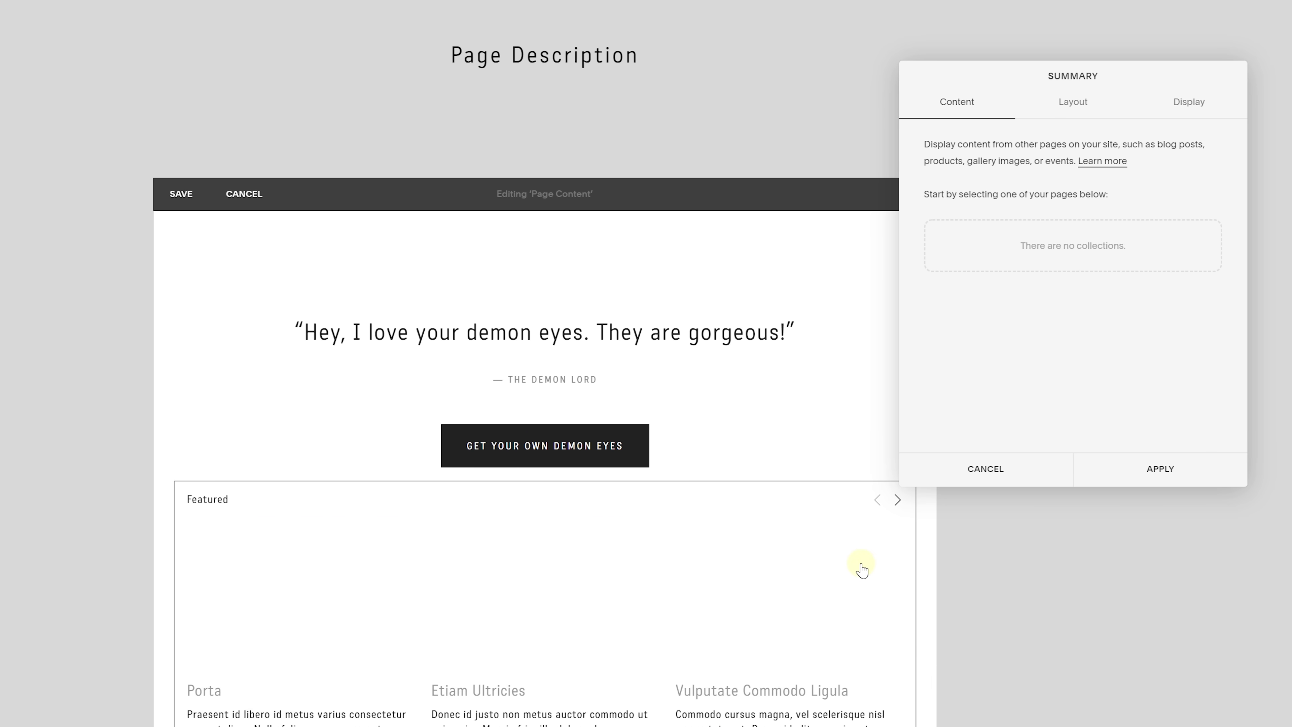
pyautogui.click(1072, 102)
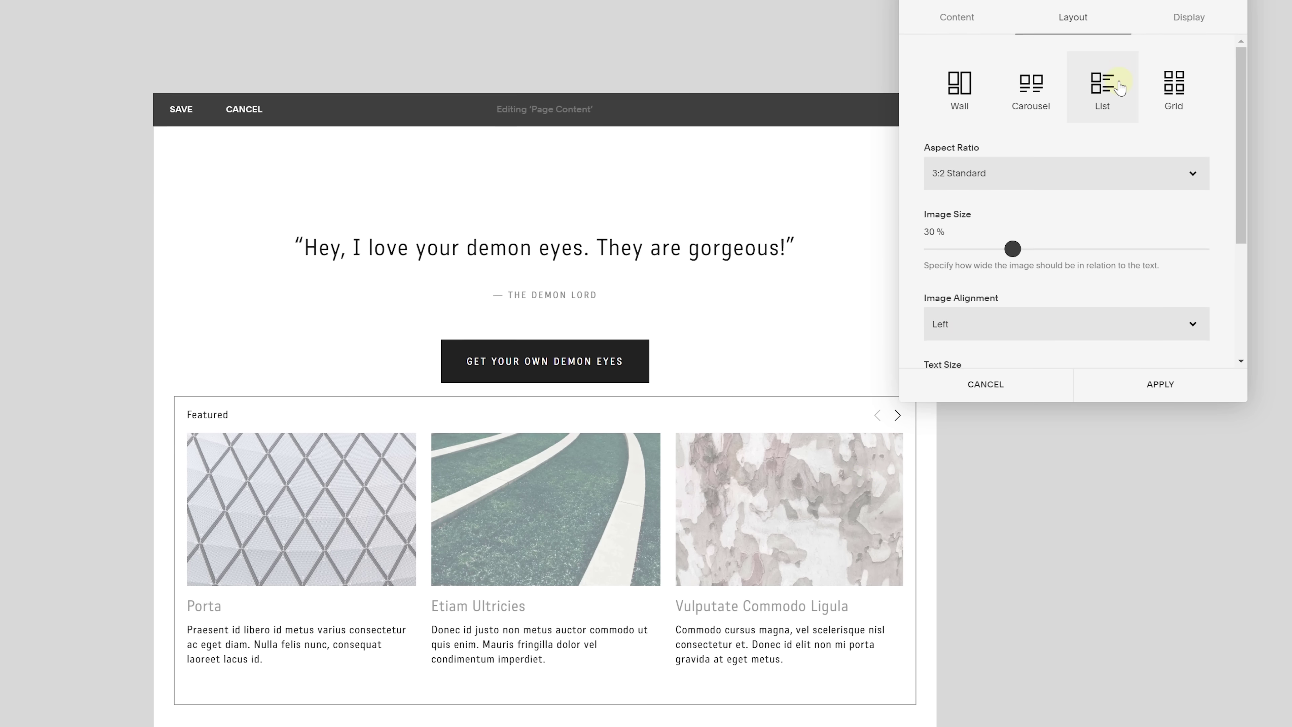
pyautogui.click(1119, 86)
pyautogui.scroll(-6, 1099, 376)
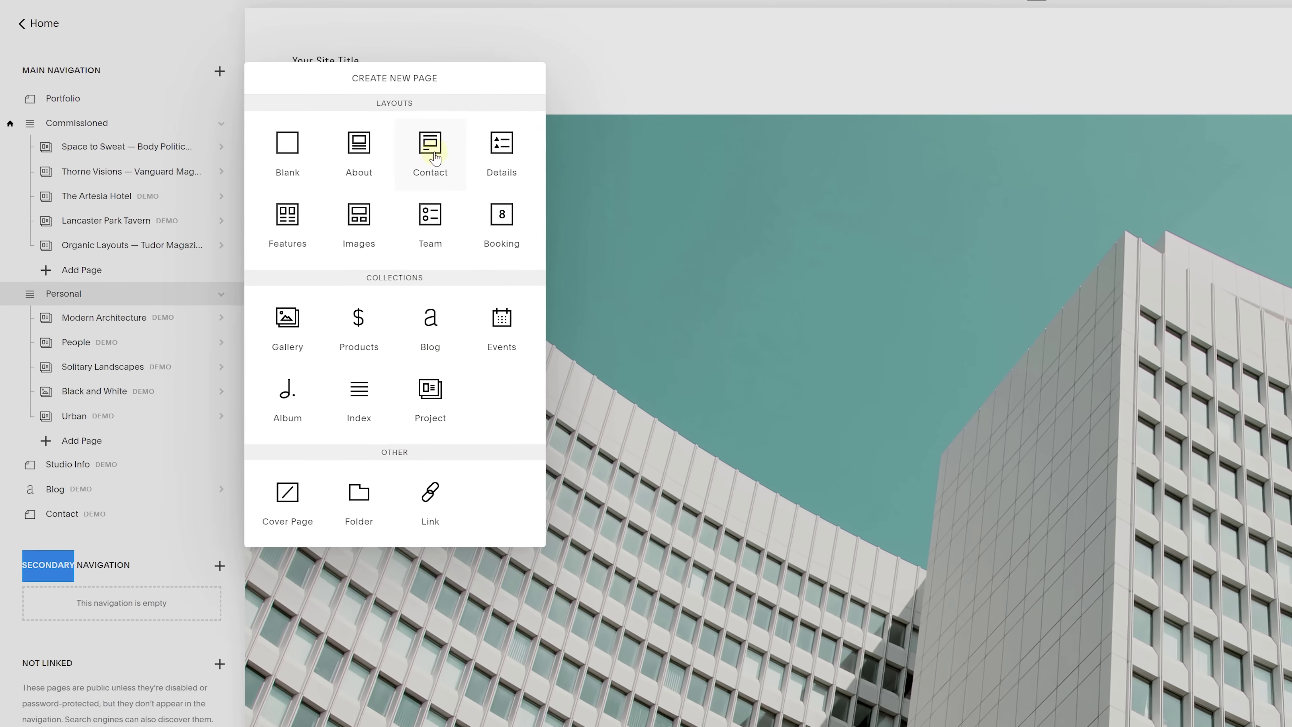
# Choose the large-map Contact page layout, cancel the new page, and open site Settings
pyautogui.click(426, 144)
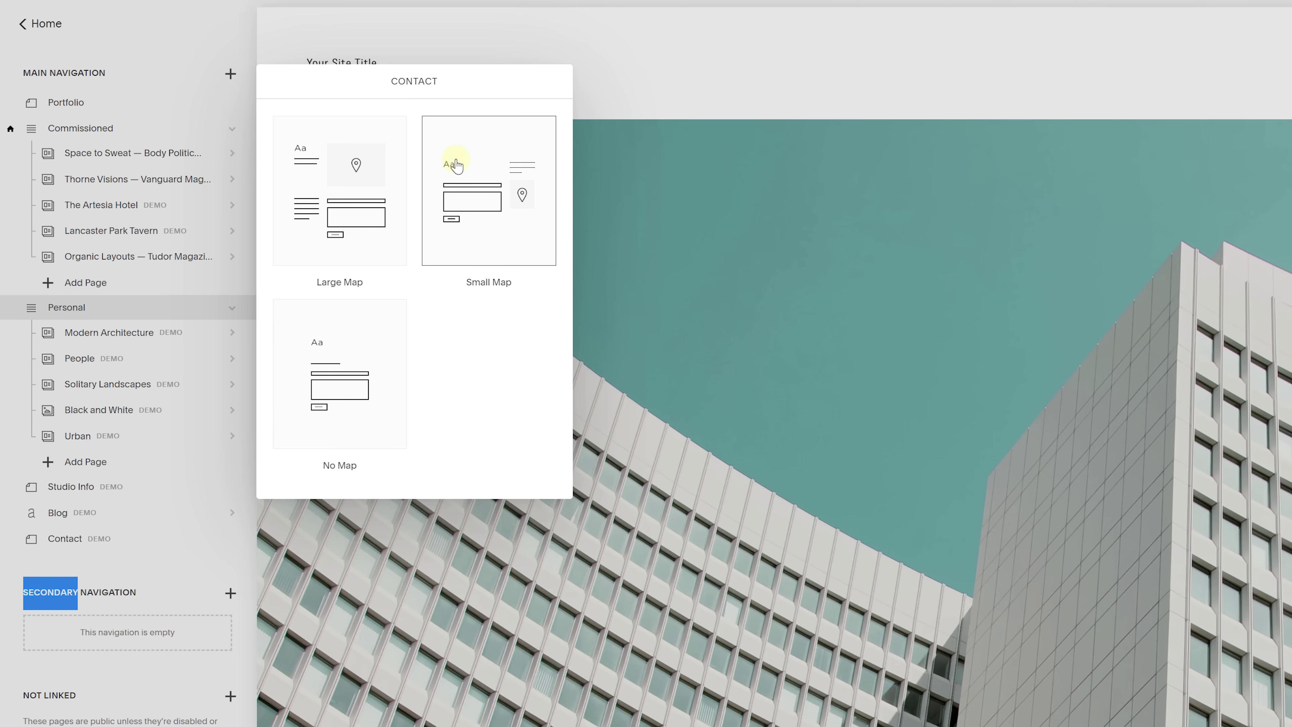
pyautogui.click(347, 211)
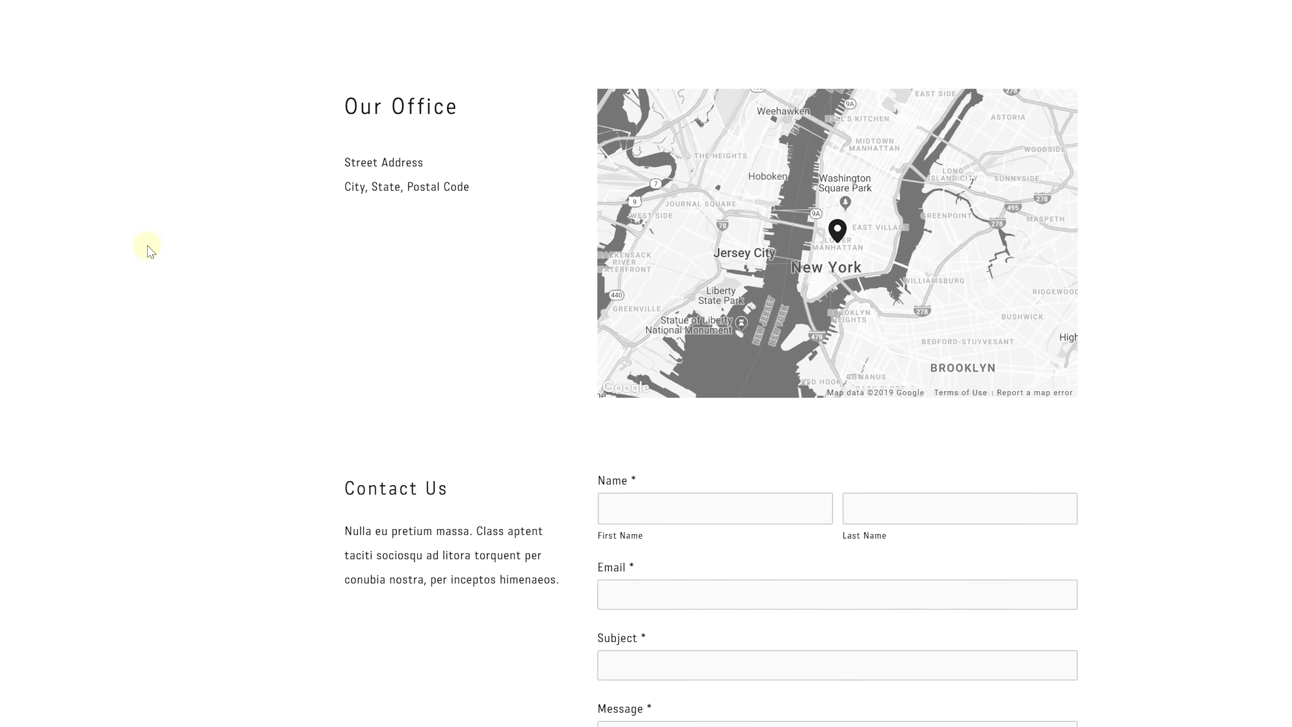
pyautogui.moveTo(451, 53)
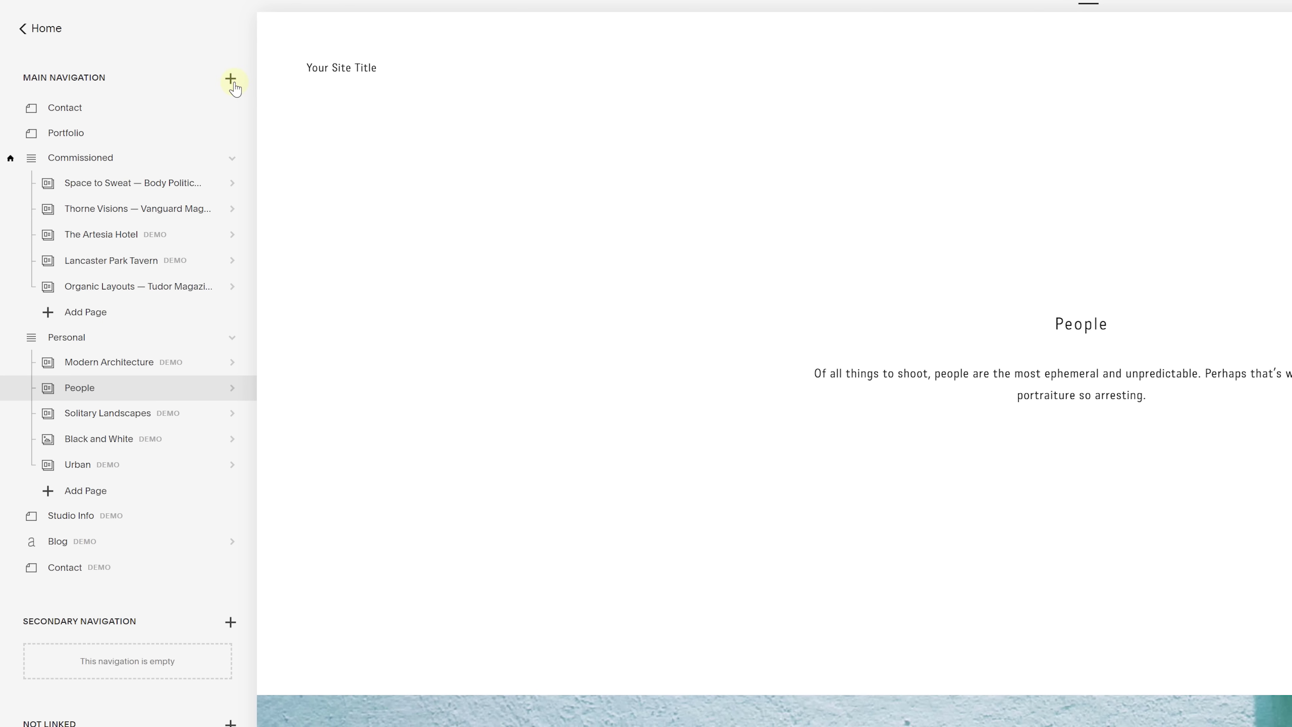
pyautogui.click(232, 81)
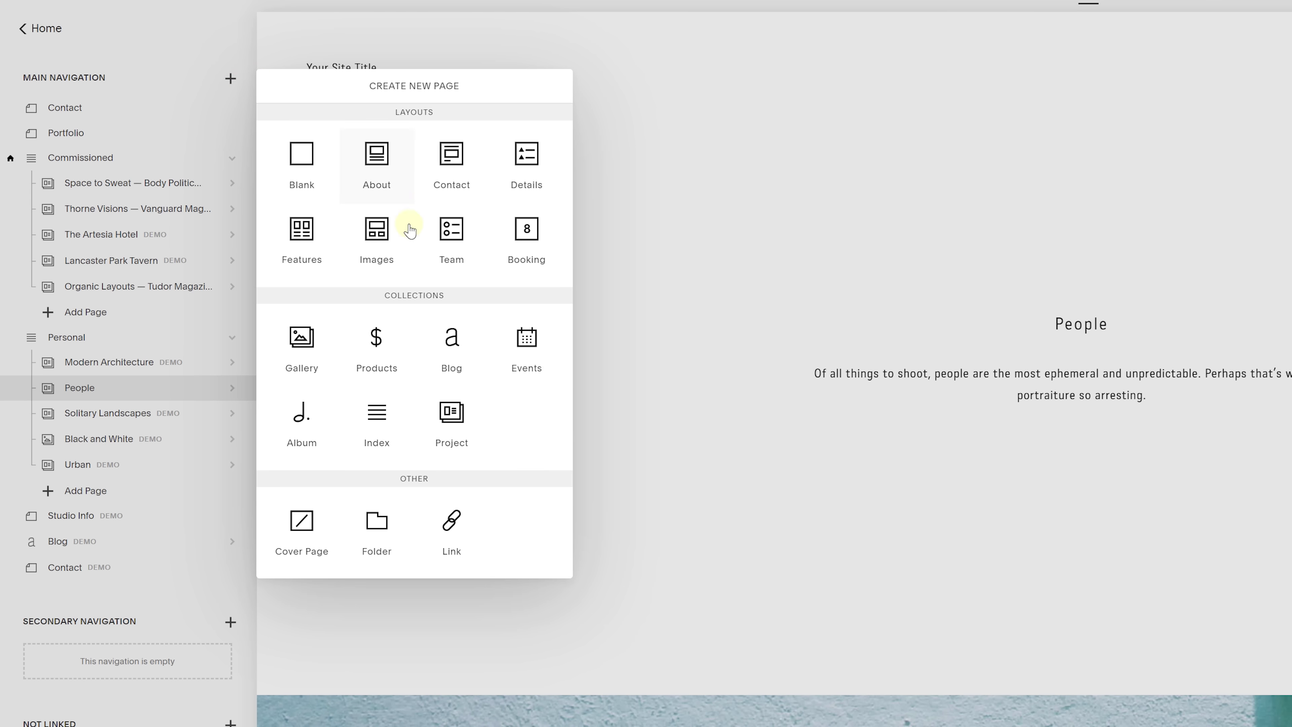
pyautogui.click(390, 346)
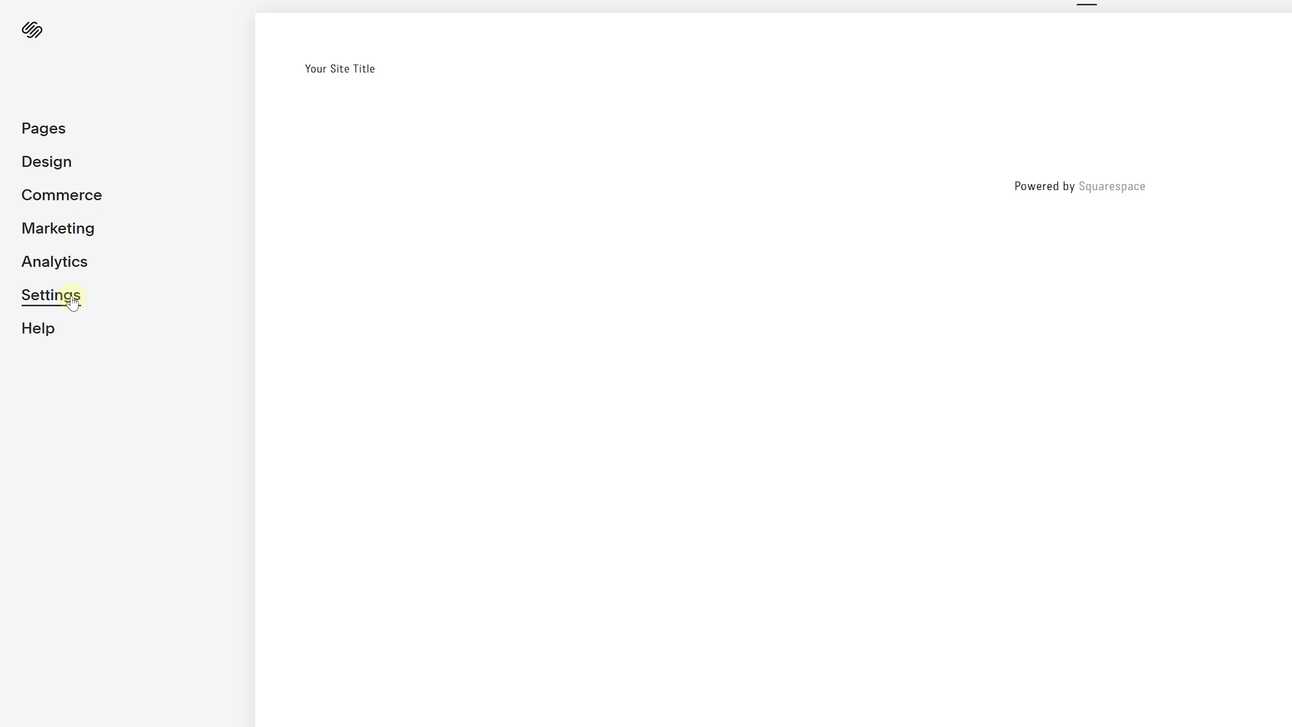
pyautogui.click(73, 300)
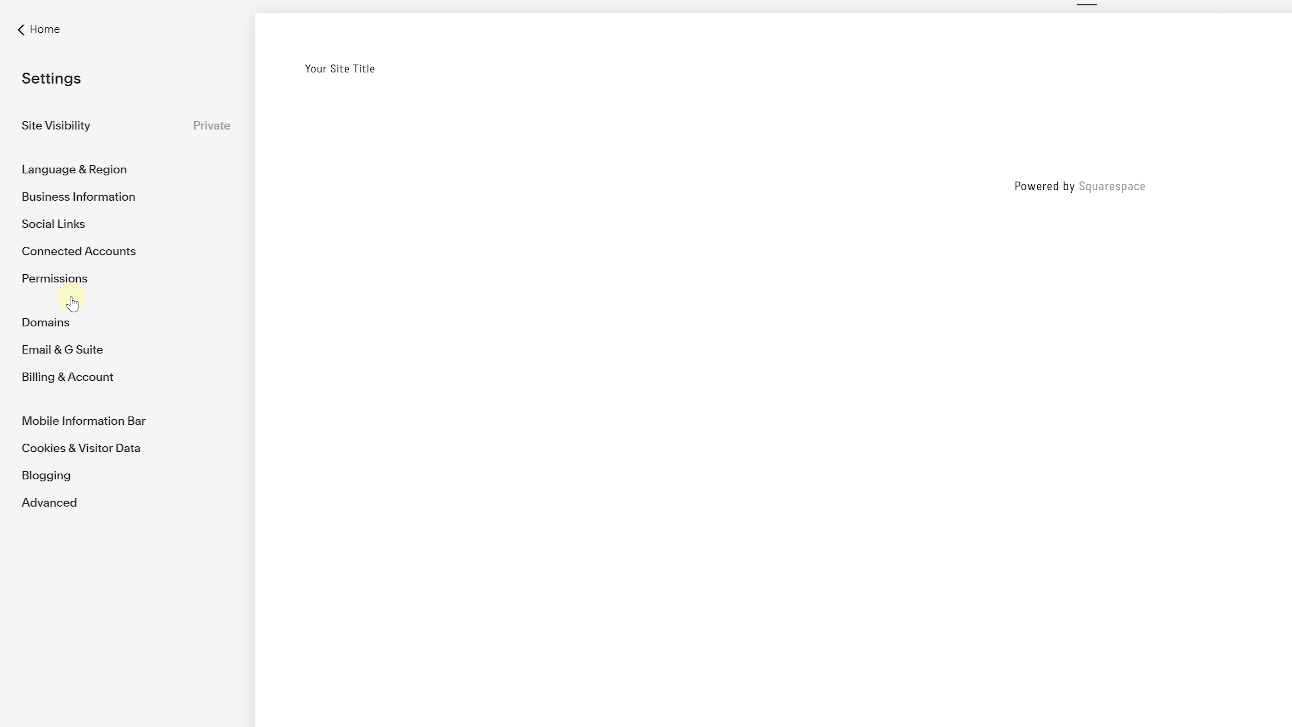
# Search the domain settings for demoneyesforyouandme.com to add it to the cart
pyautogui.click(66, 328)
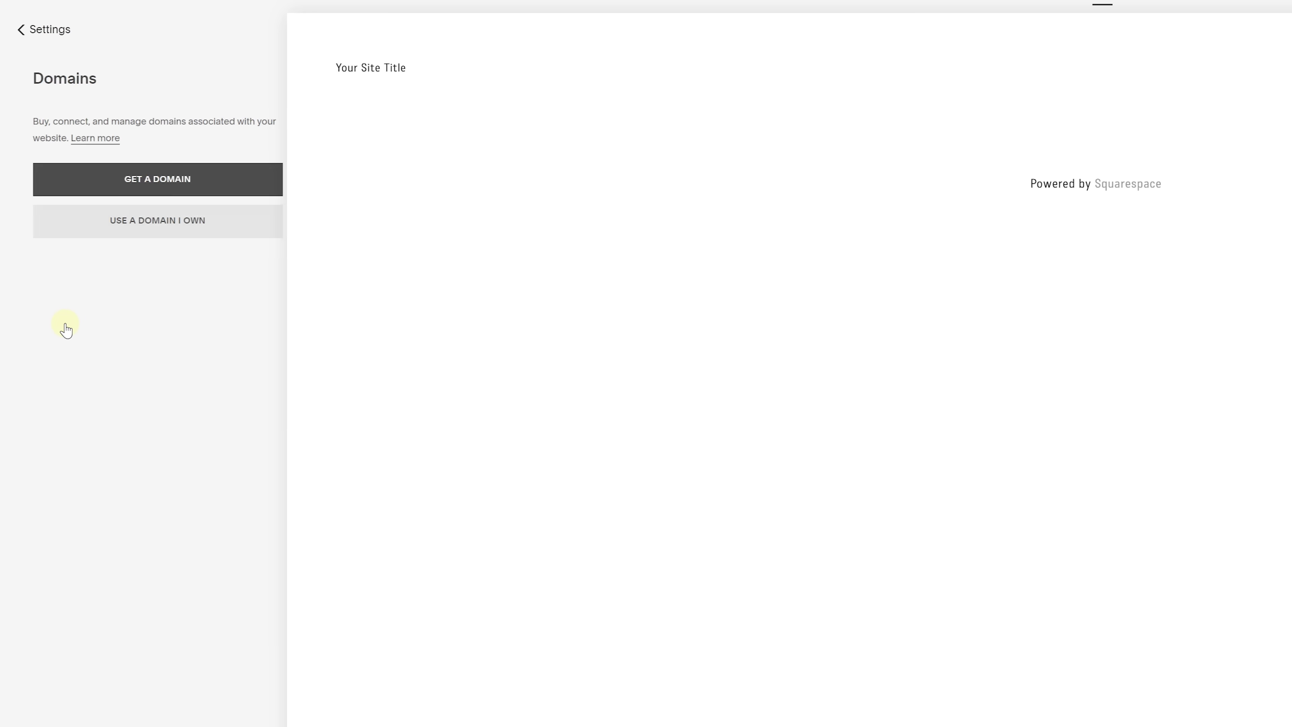
pyautogui.click(175, 179)
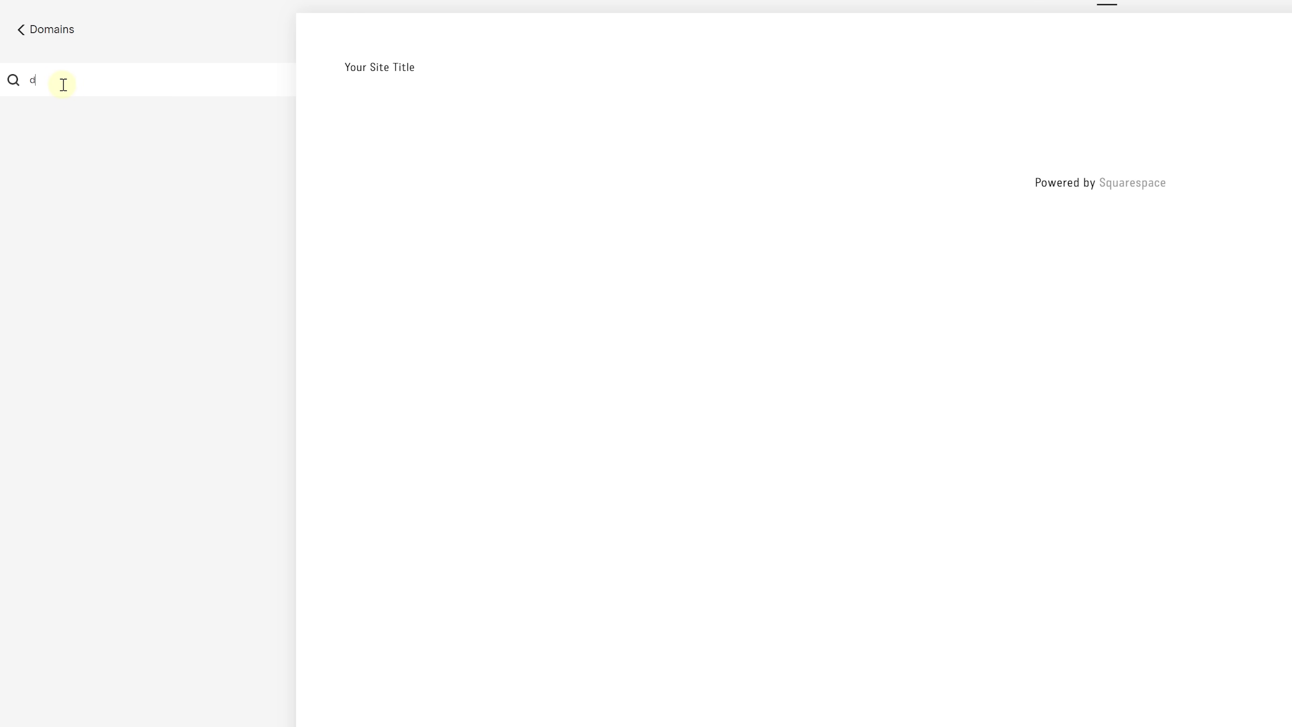
pyautogui.write('com')
pyautogui.press('Return')
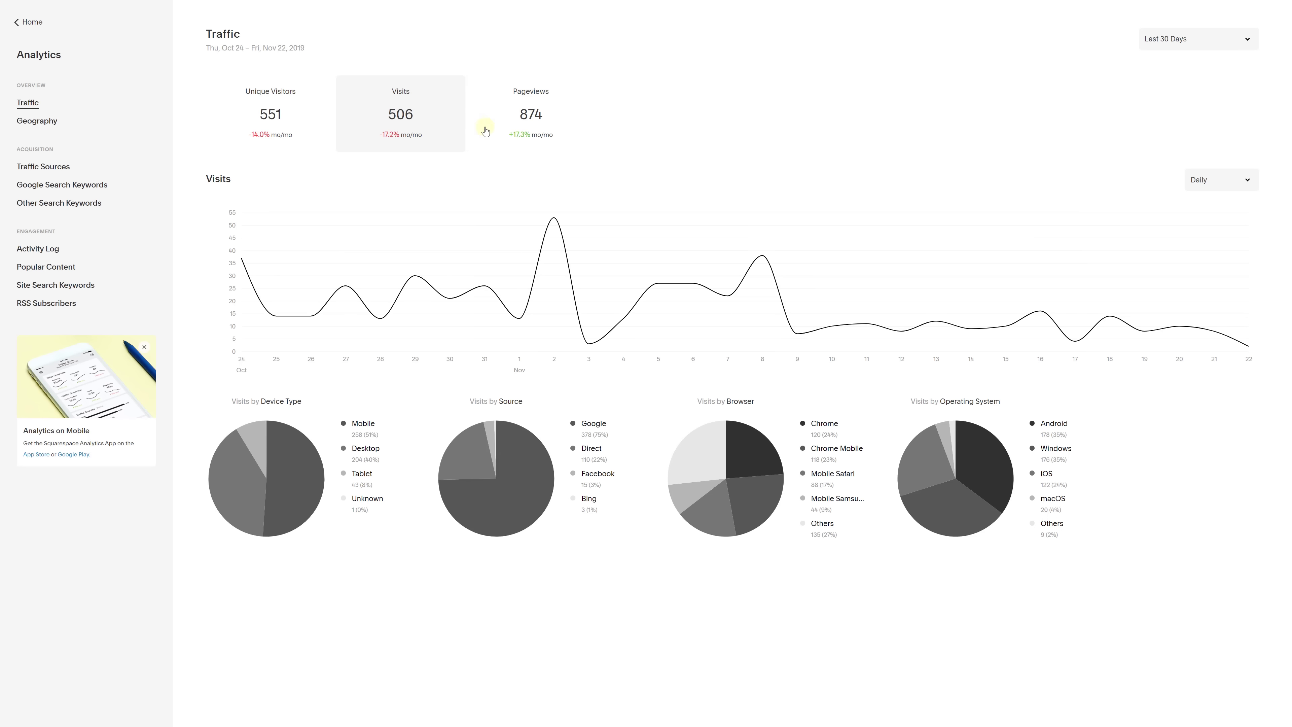
# View the Pageviews, Unique Visitors and Visits traffic graphs in Analytics
pyautogui.click(488, 128)
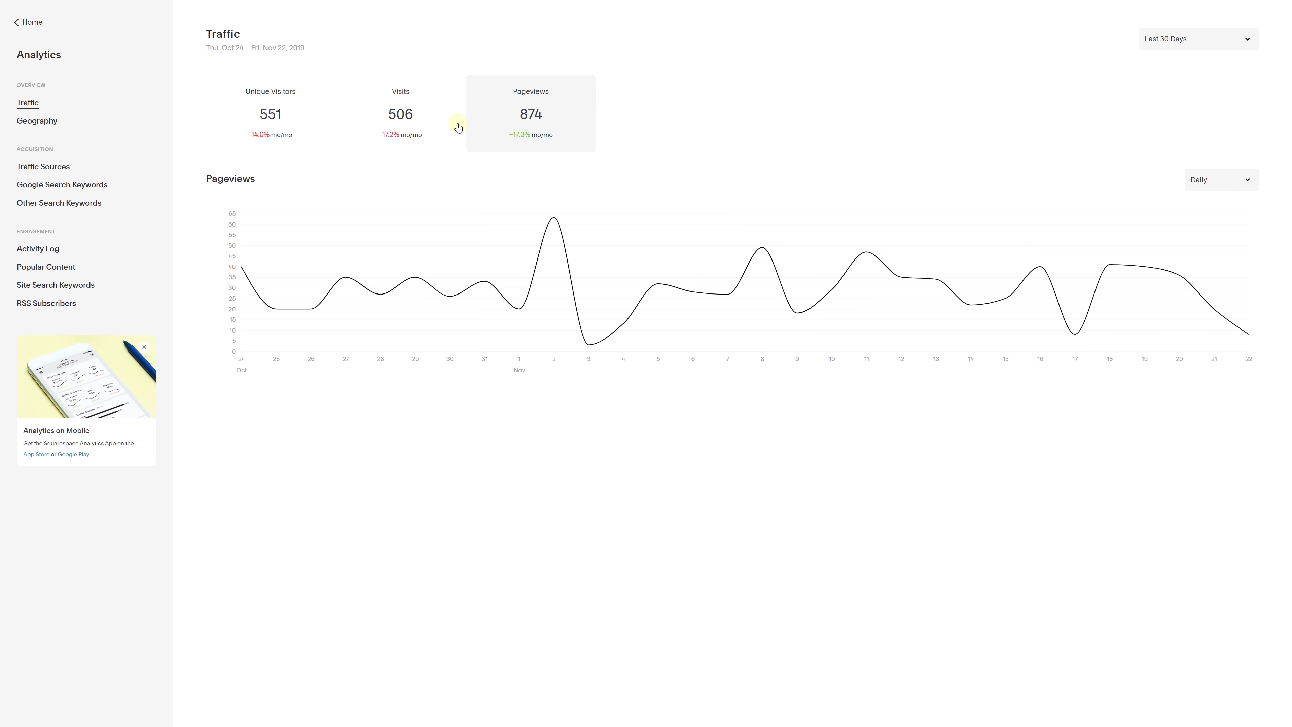
pyautogui.click(281, 125)
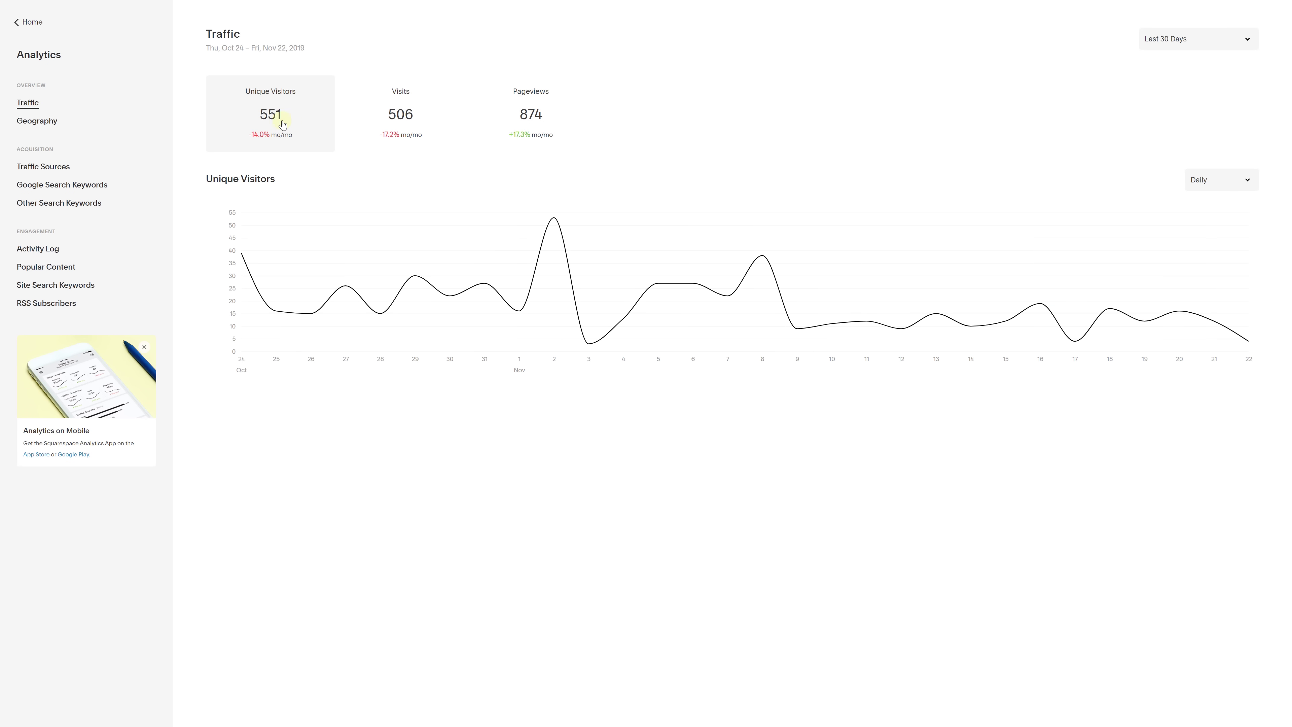
pyautogui.click(411, 122)
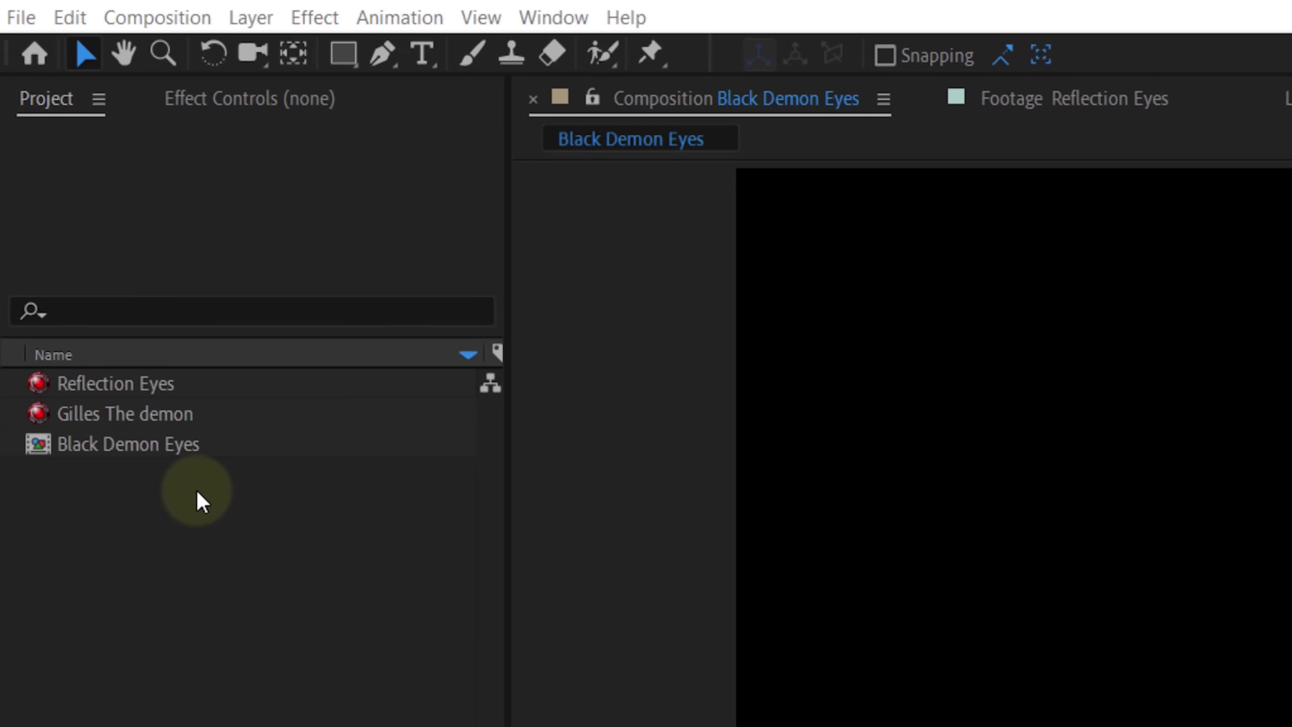
# Drag the demon footage clip from the Project panel into the Black Demon Eyes timeline
pyautogui.click(172, 418)
pyautogui.moveTo(184, 426); pyautogui.dragTo(311, 532)
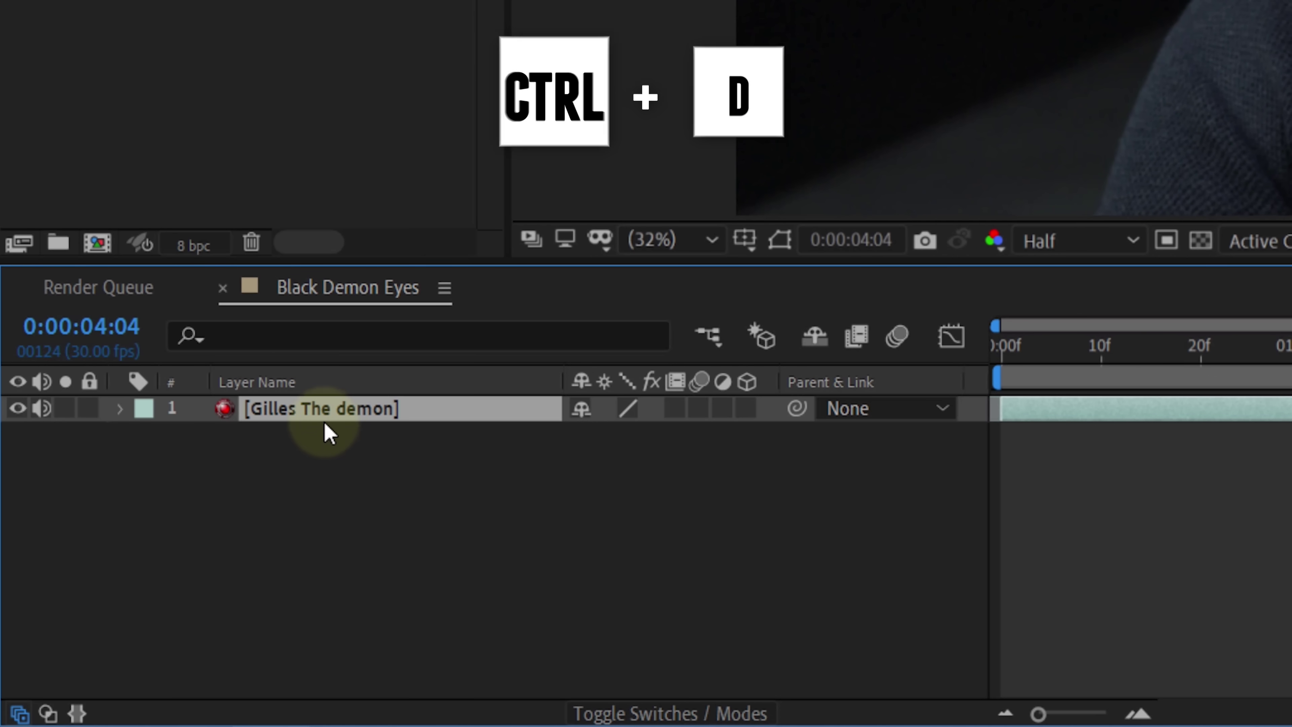
# Duplicate the footage layer twice and rename the second copy Left Eye
pyautogui.hotkey('ctrl', 'd')
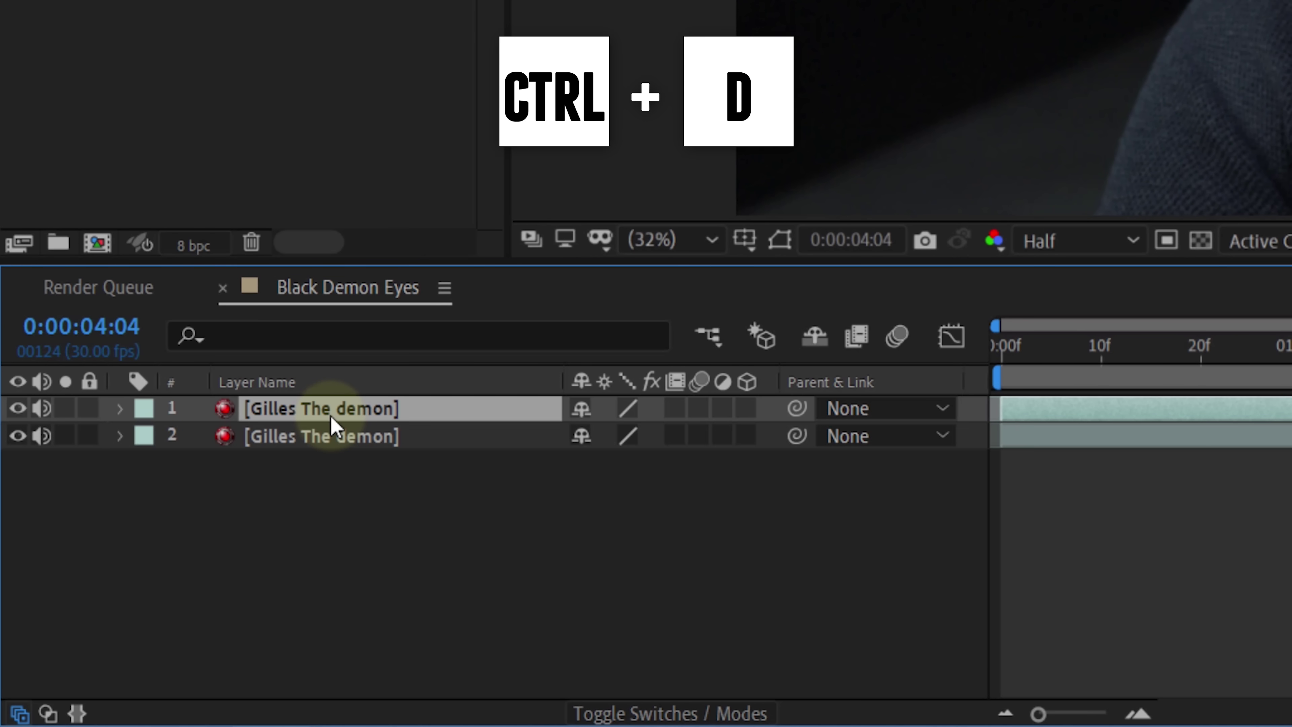
pyautogui.hotkey('ctrl', 'd')
pyautogui.click(336, 439)
pyautogui.press('Return')
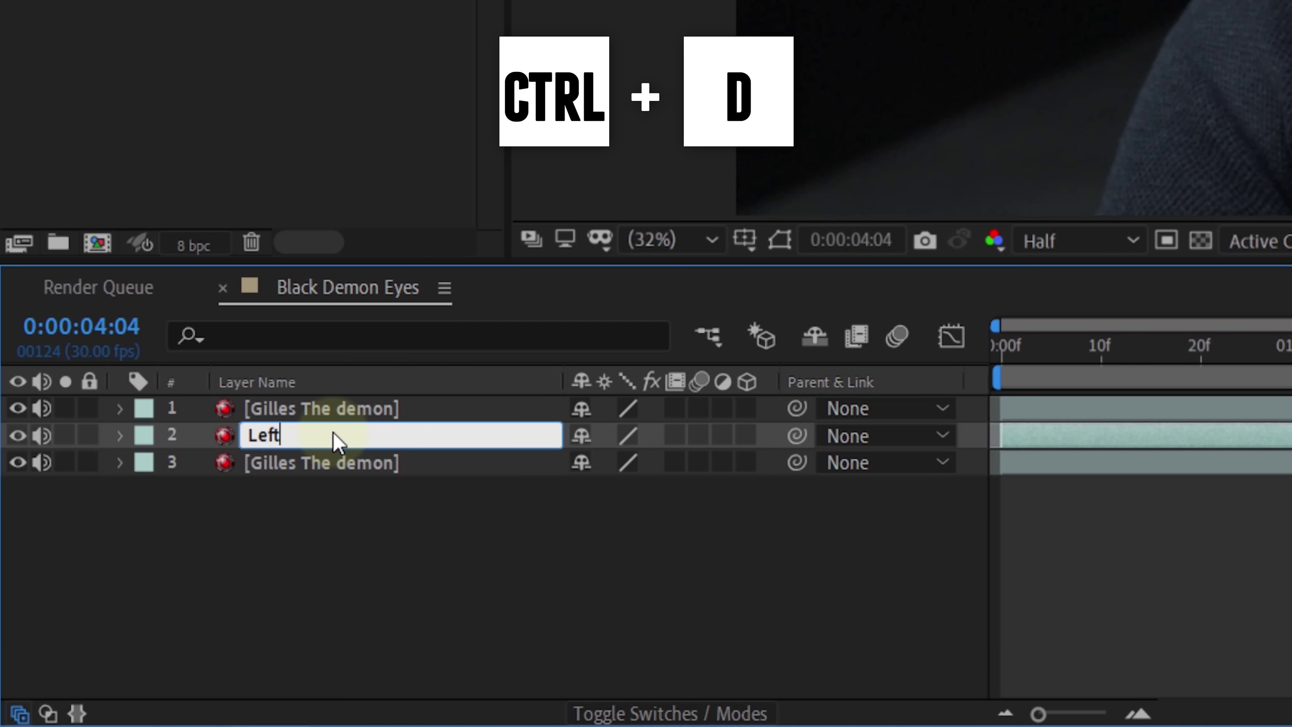
# Rename the top copy Right Eye and apply Mocha AE CC to the Left Eye layer
pyautogui.click(350, 407)
pyautogui.press('Return')
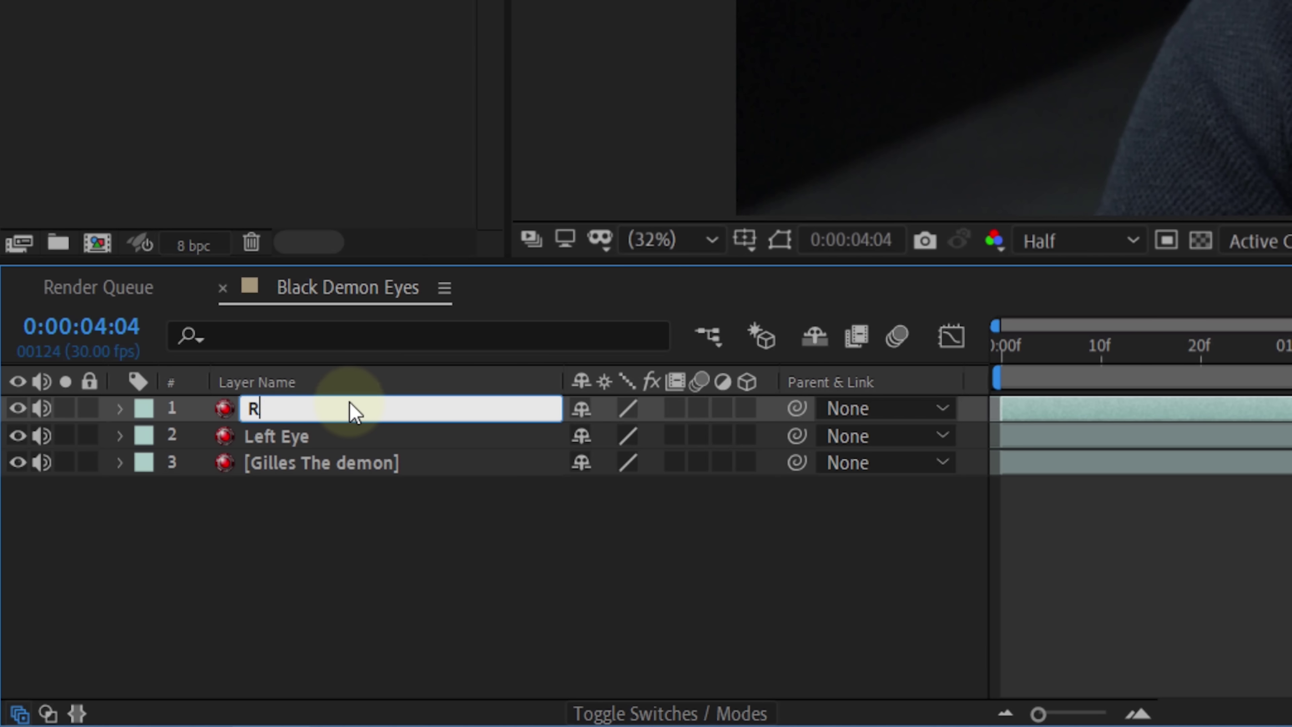
pyautogui.press('Return')
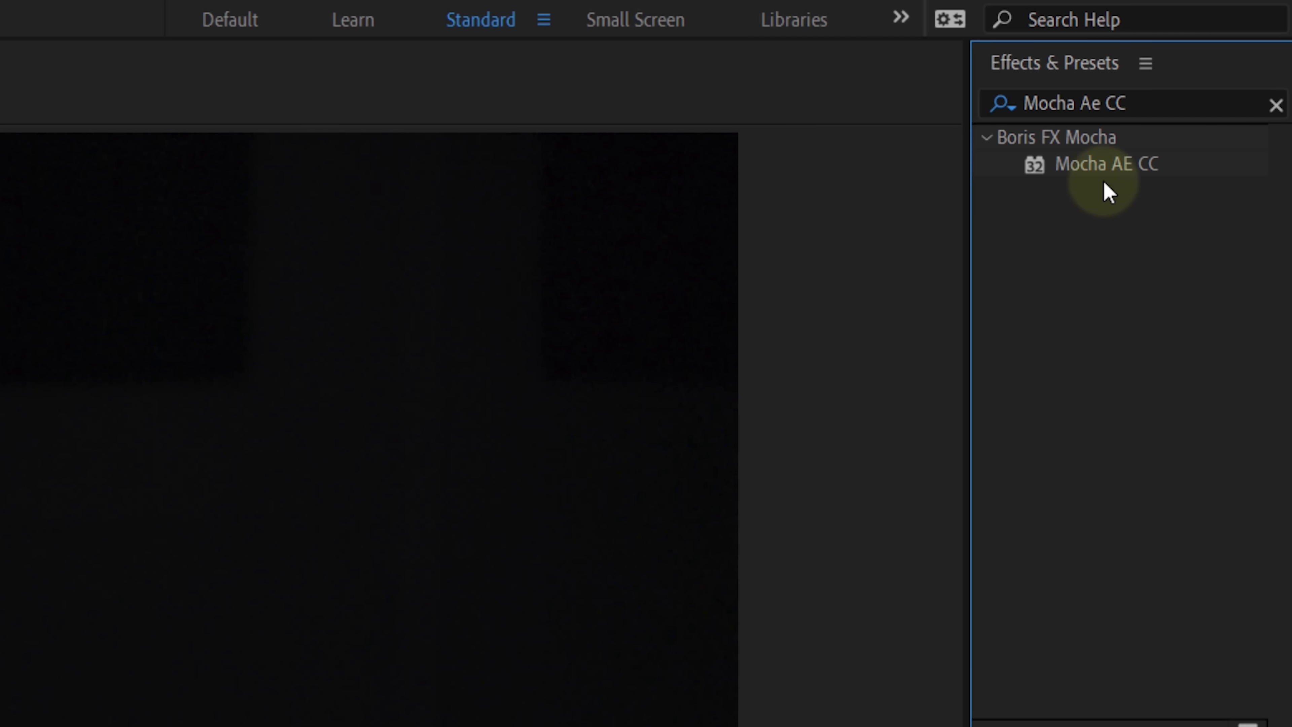
pyautogui.moveTo(1103, 180); pyautogui.dragTo(354, 459)
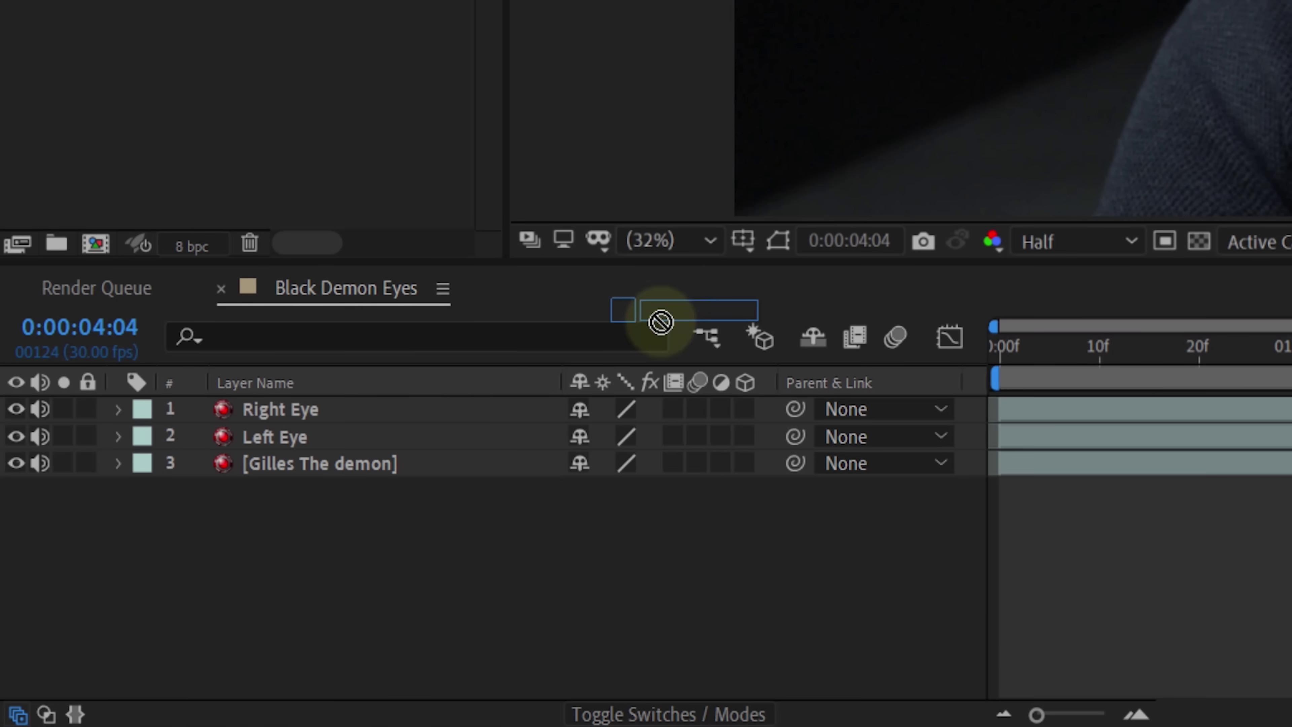
pyautogui.moveTo(661, 321); pyautogui.dragTo(453, 439)
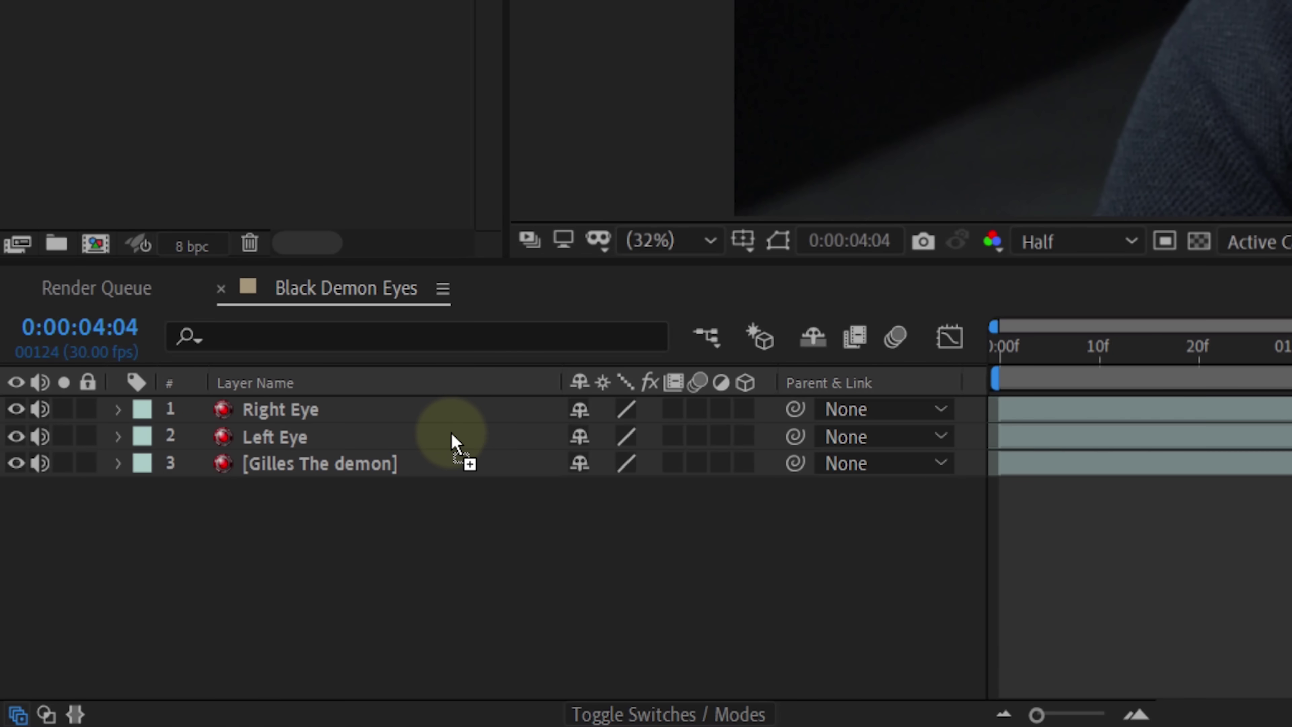
# In Mocha, start an X-Spline eye outline along the left upper eyelid
pyautogui.click(200, 264)
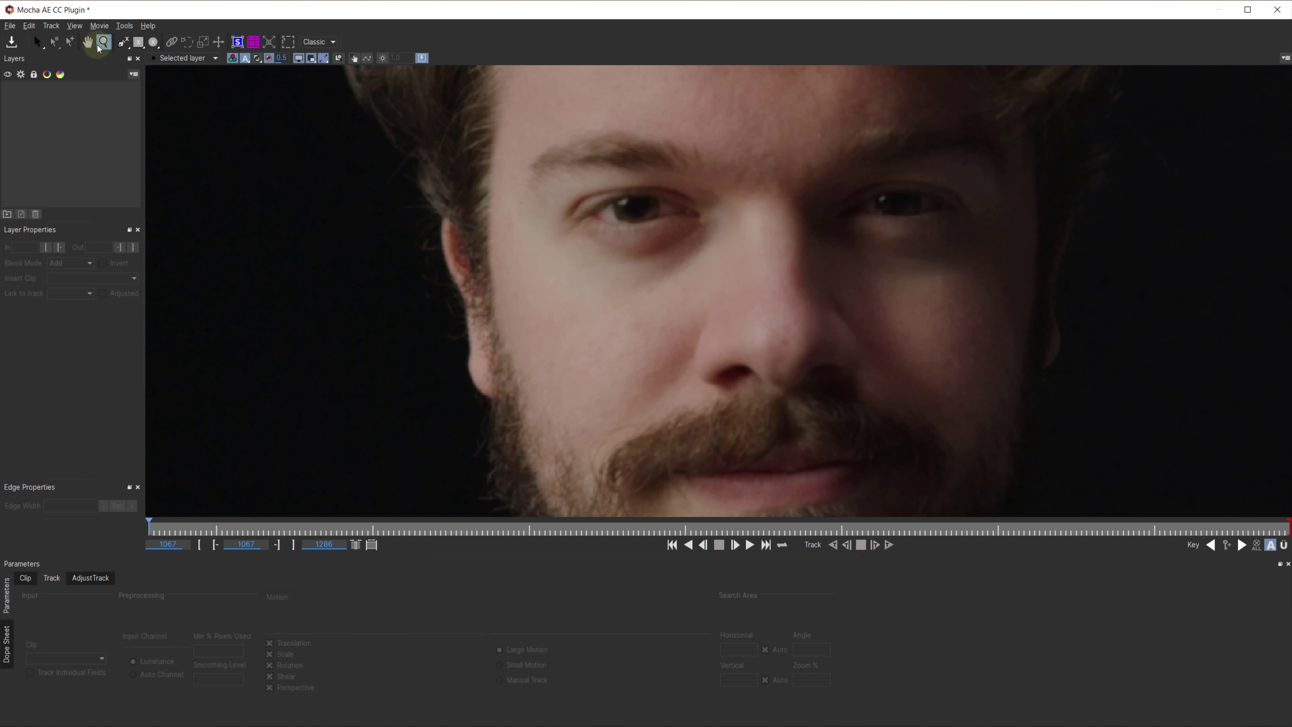
pyautogui.click(123, 44)
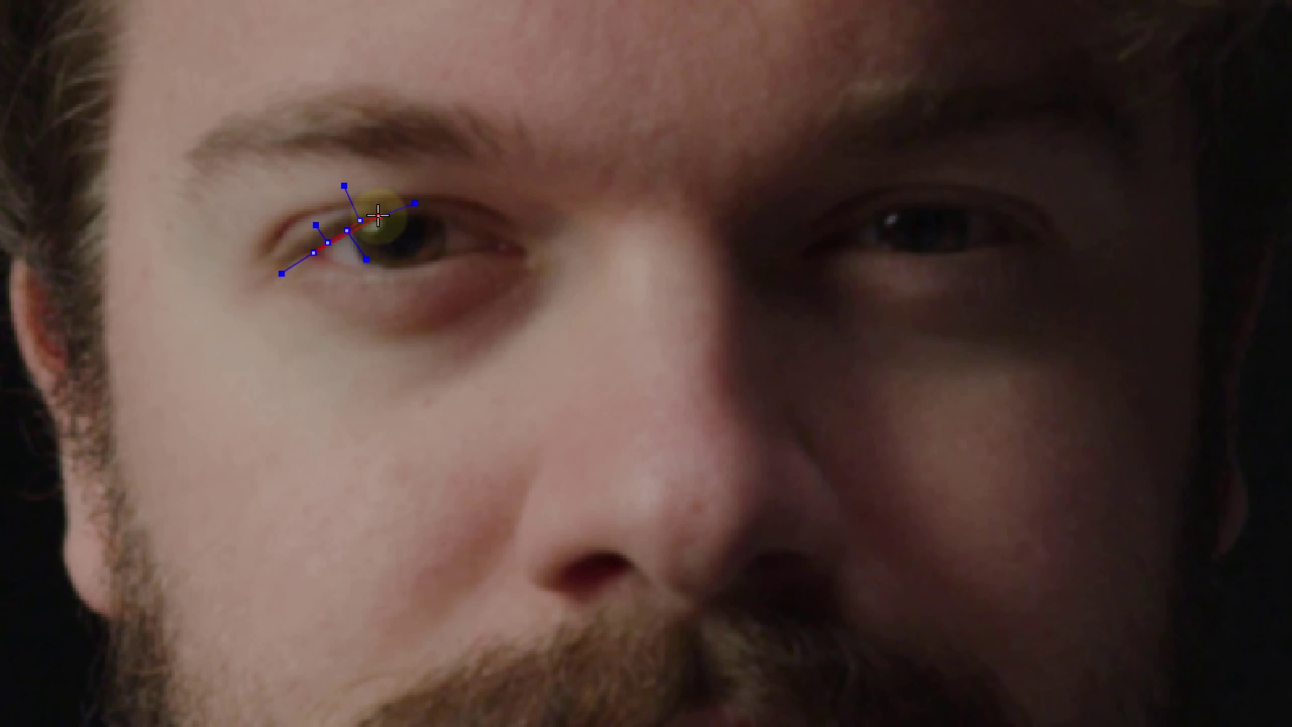
pyautogui.click(399, 212)
pyautogui.click(419, 211)
pyautogui.click(433, 212)
pyautogui.click(450, 217)
pyautogui.click(468, 225)
# Close the outline around the lower eyelid and track the eye shape forwards
pyautogui.click(495, 238)
pyautogui.click(496, 245)
pyautogui.click(471, 250)
pyautogui.click(456, 254)
pyautogui.click(442, 259)
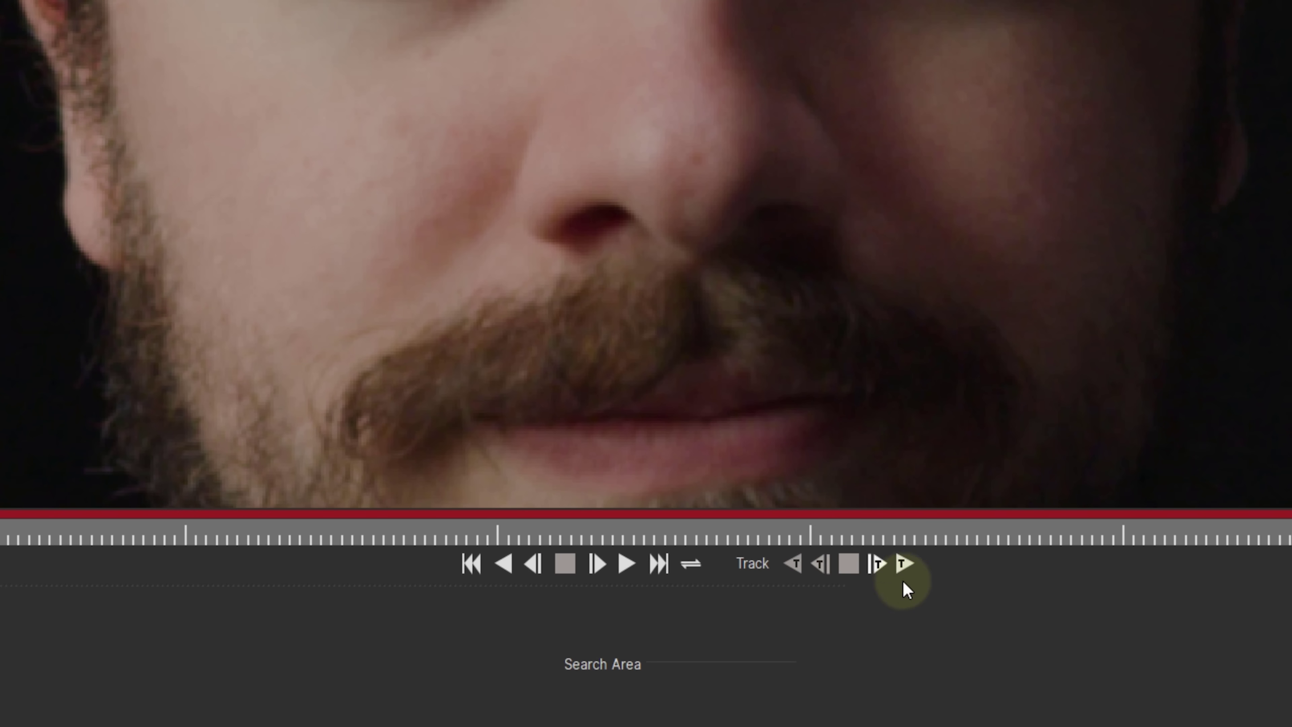
pyautogui.click(903, 564)
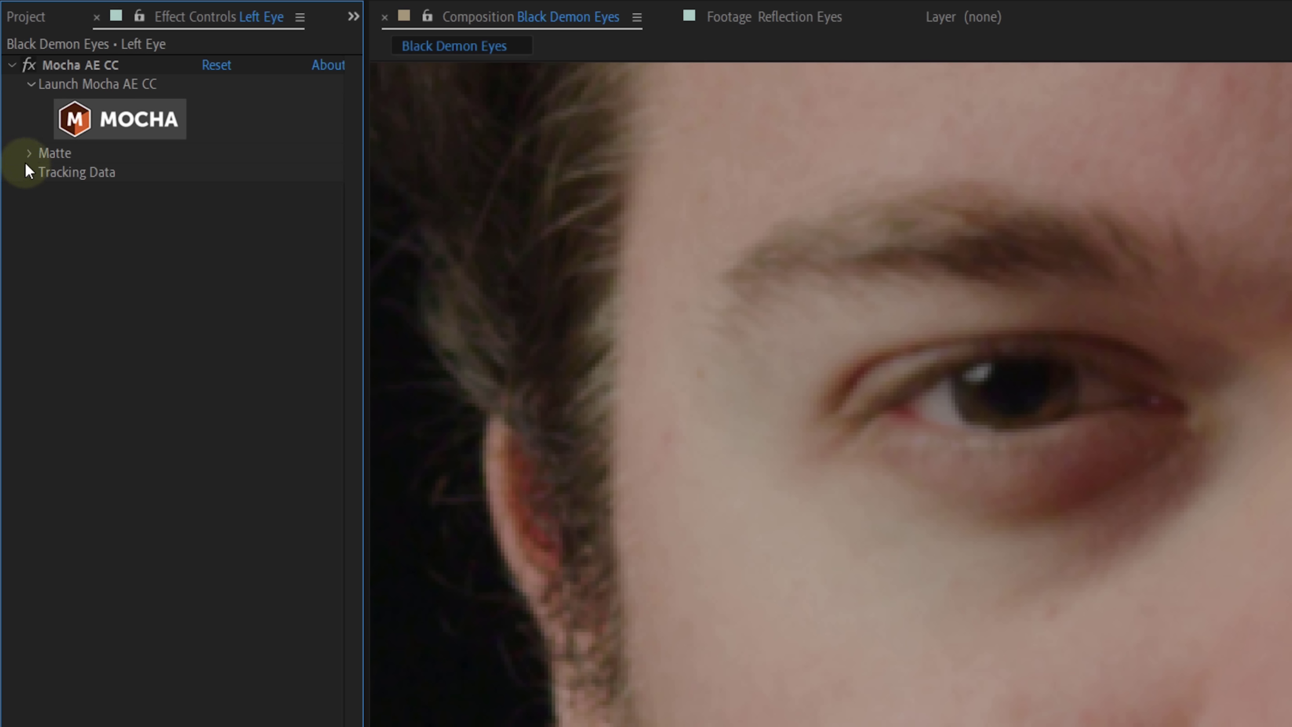
# Create an AE mask from the Mocha eye track and scrub to verify it follows the eye
pyautogui.click(29, 153)
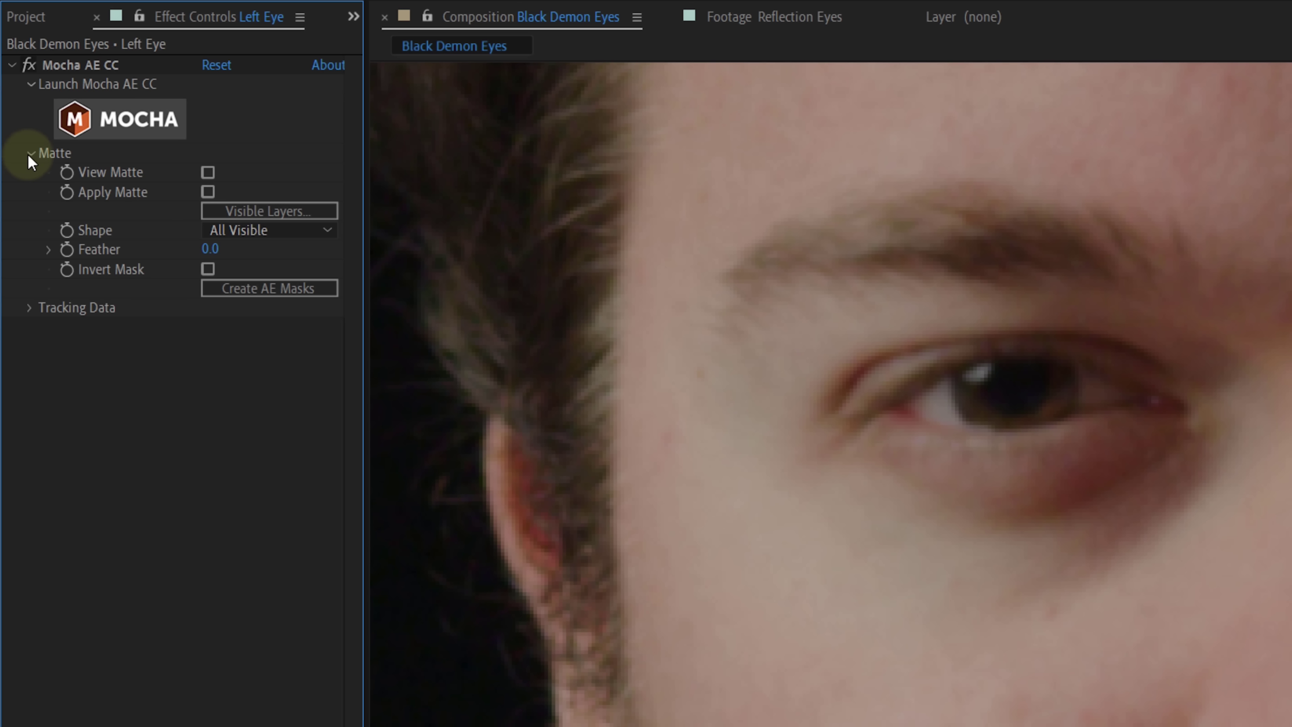
pyautogui.click(276, 296)
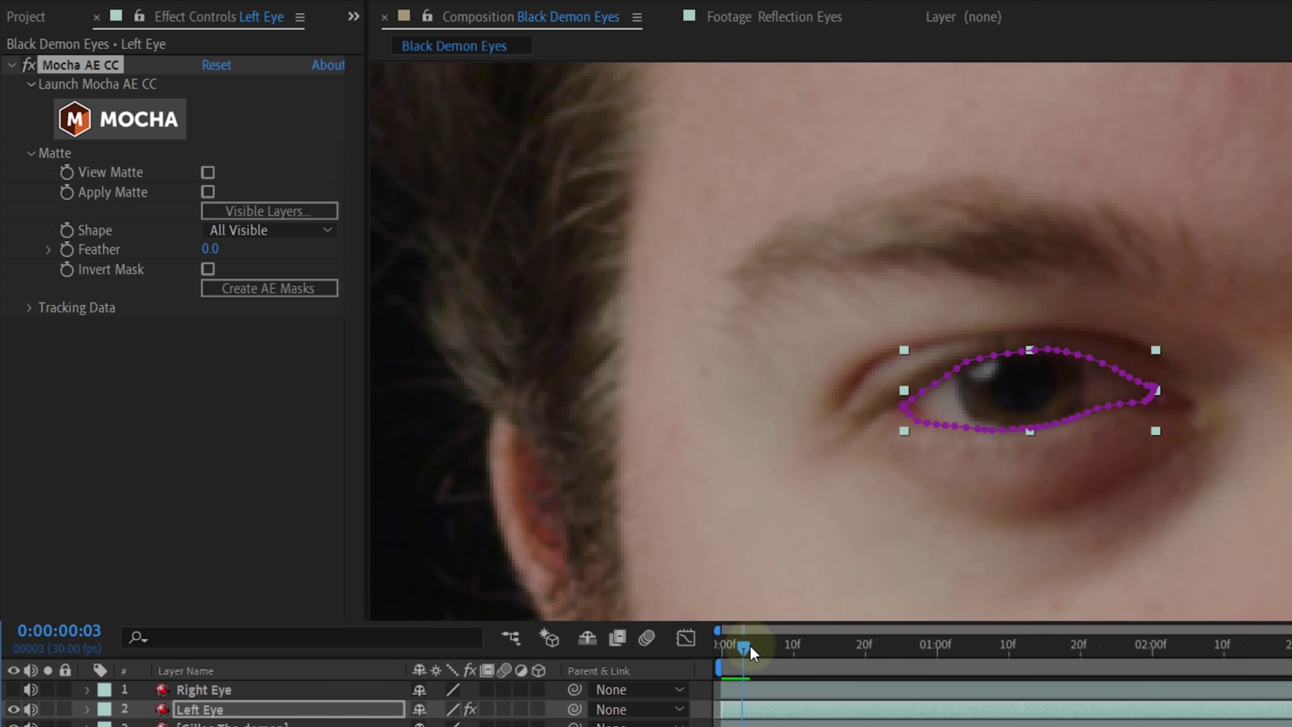
pyautogui.moveTo(739, 591); pyautogui.dragTo(1291, 592)
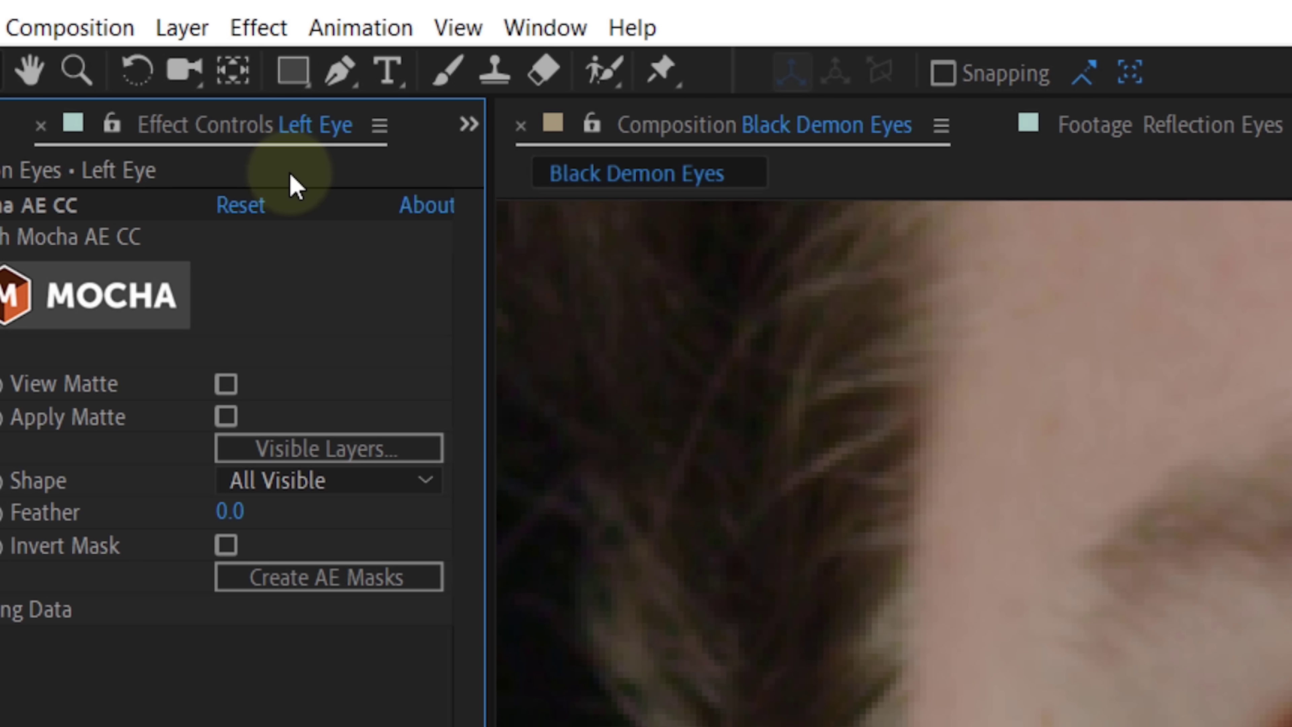
# Create Black Solid 1 in pure black 000000, then select the Left Eye layer
pyautogui.click(182, 27)
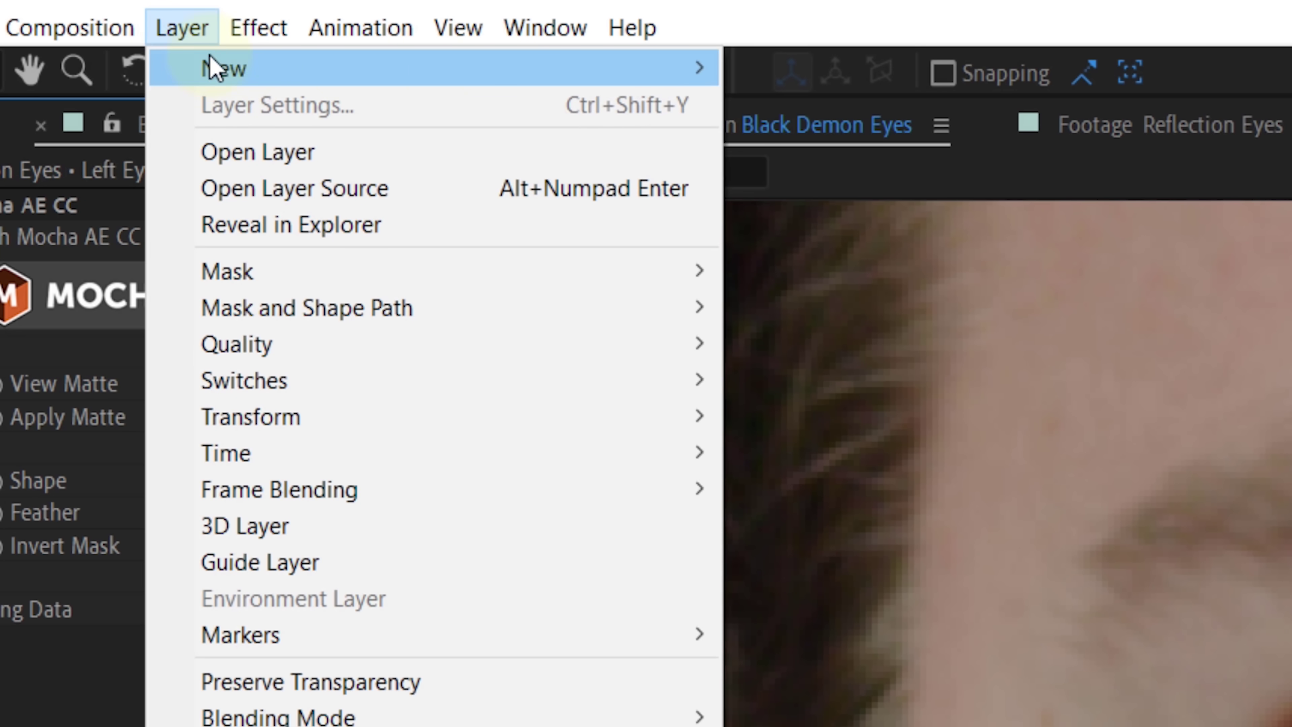
pyautogui.moveTo(356, 73)
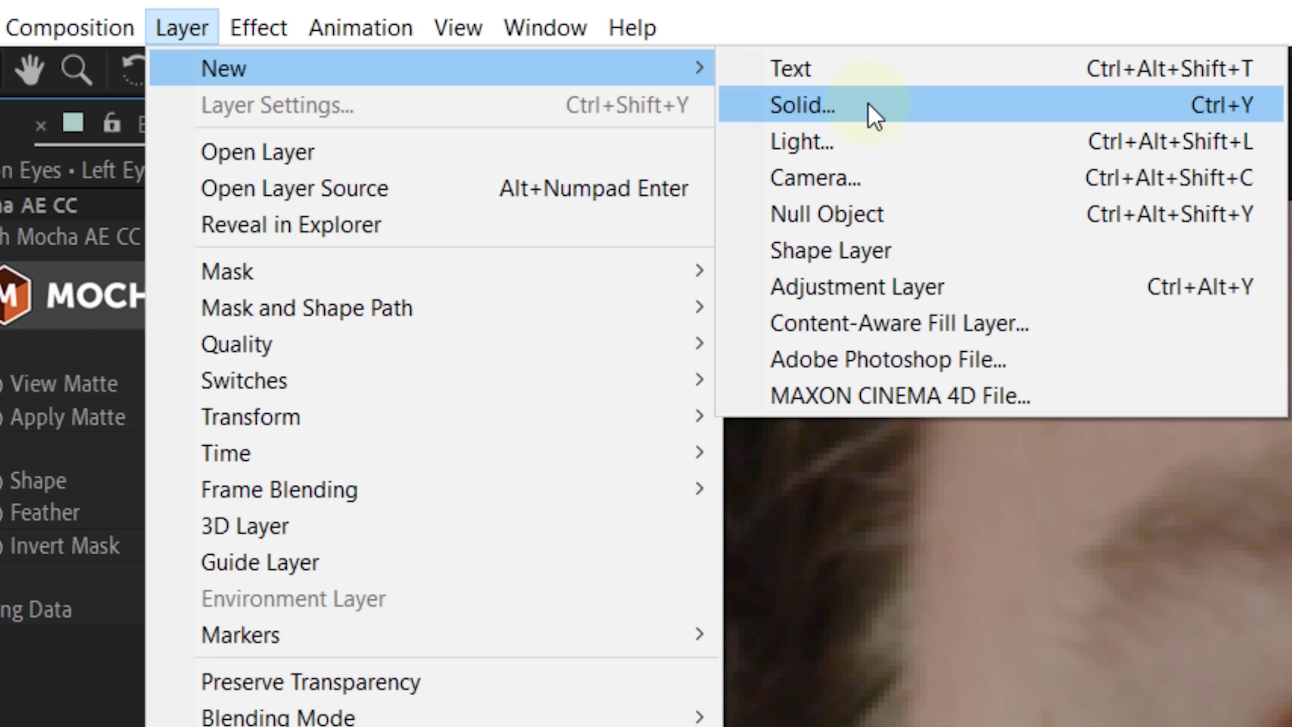
pyautogui.click(873, 114)
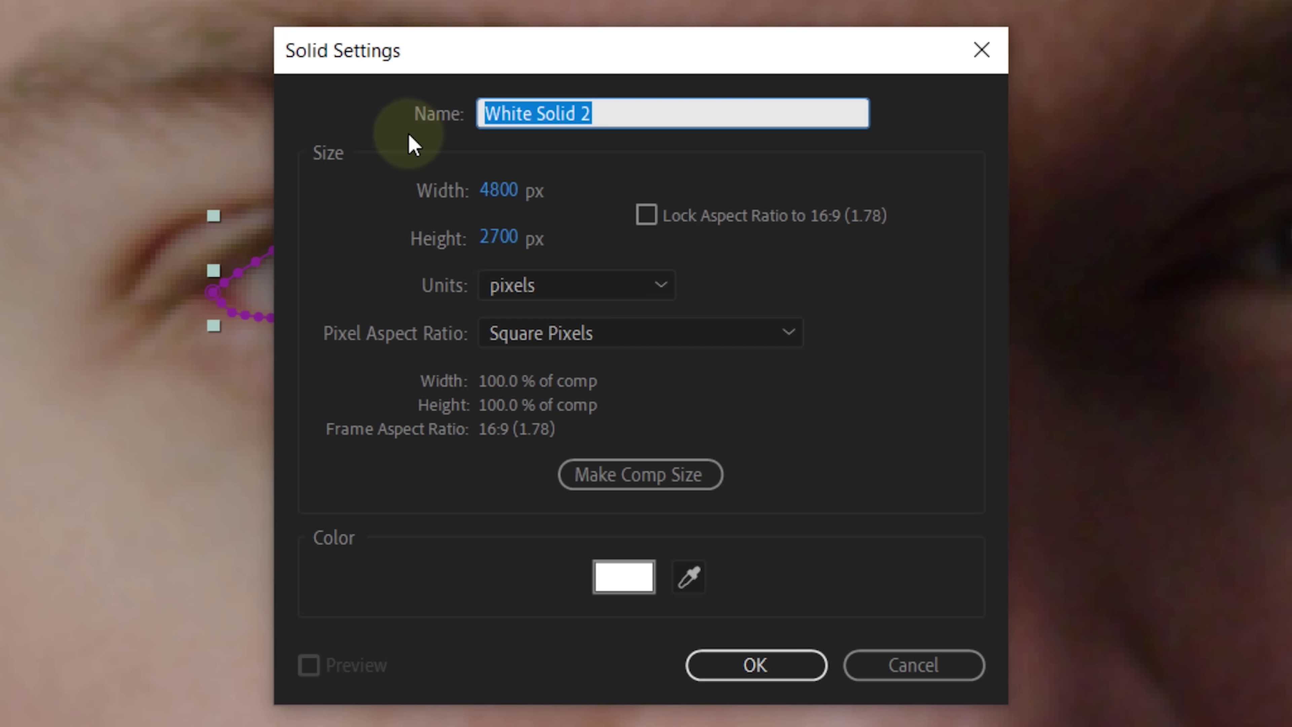
pyautogui.click(637, 569)
pyautogui.click(627, 507)
pyautogui.moveTo(627, 507); pyautogui.dragTo(695, 554)
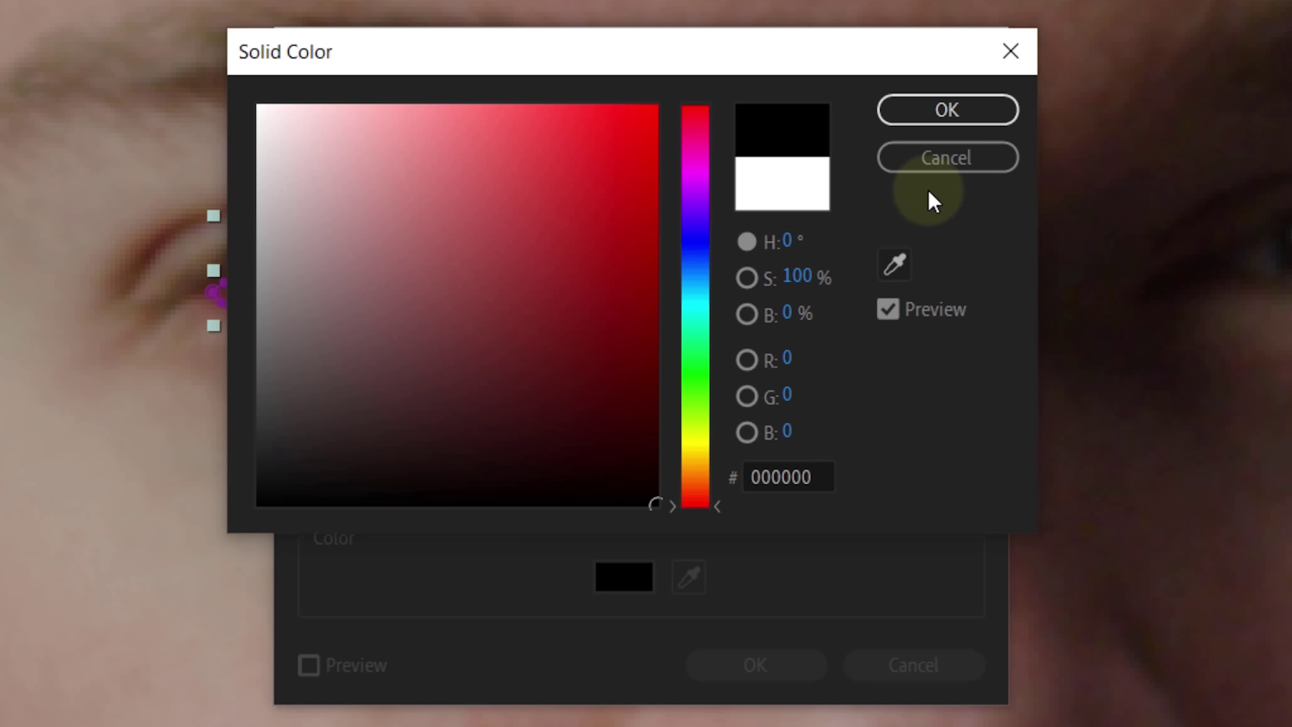
pyautogui.click(942, 122)
pyautogui.click(804, 661)
pyautogui.click(265, 544)
pyautogui.hotkey('ctrl', 'c')
# Copy the Left Eye mask and paste it onto Black Solid 1
pyautogui.press('m')
pyautogui.click(222, 558)
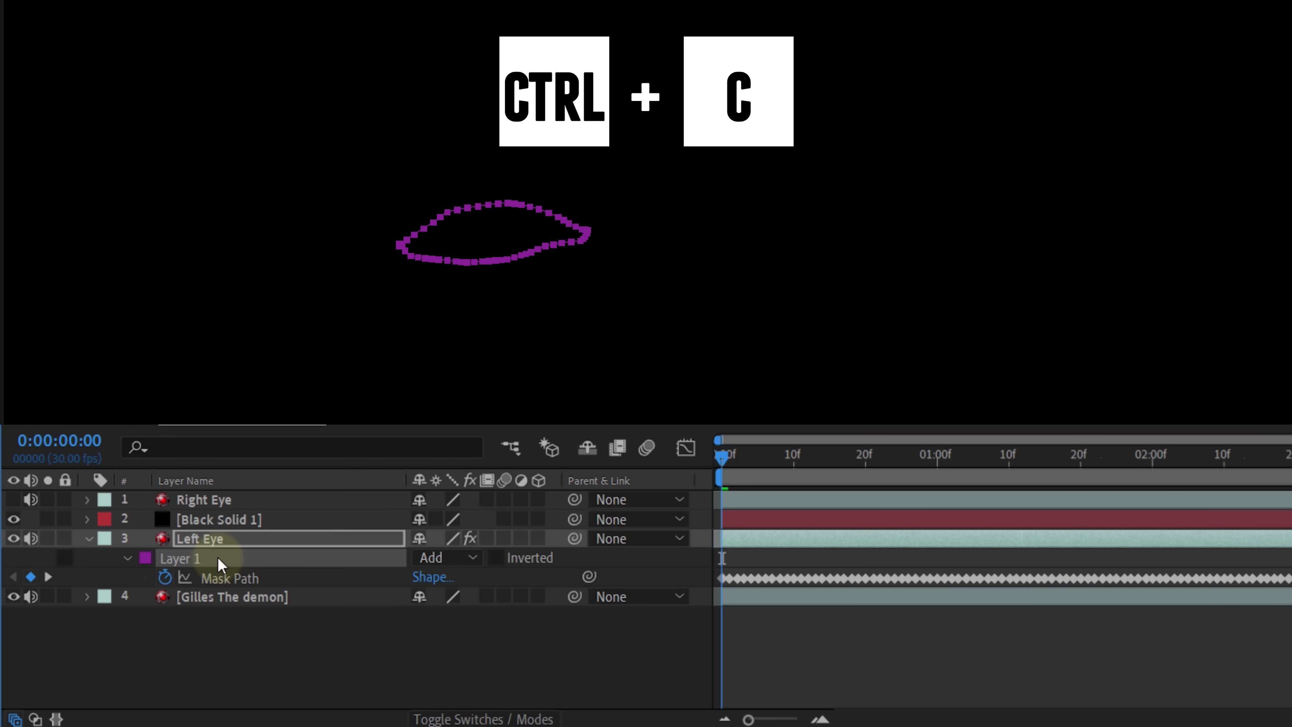
pyautogui.click(231, 520)
pyautogui.hotkey('ctrl', 'v')
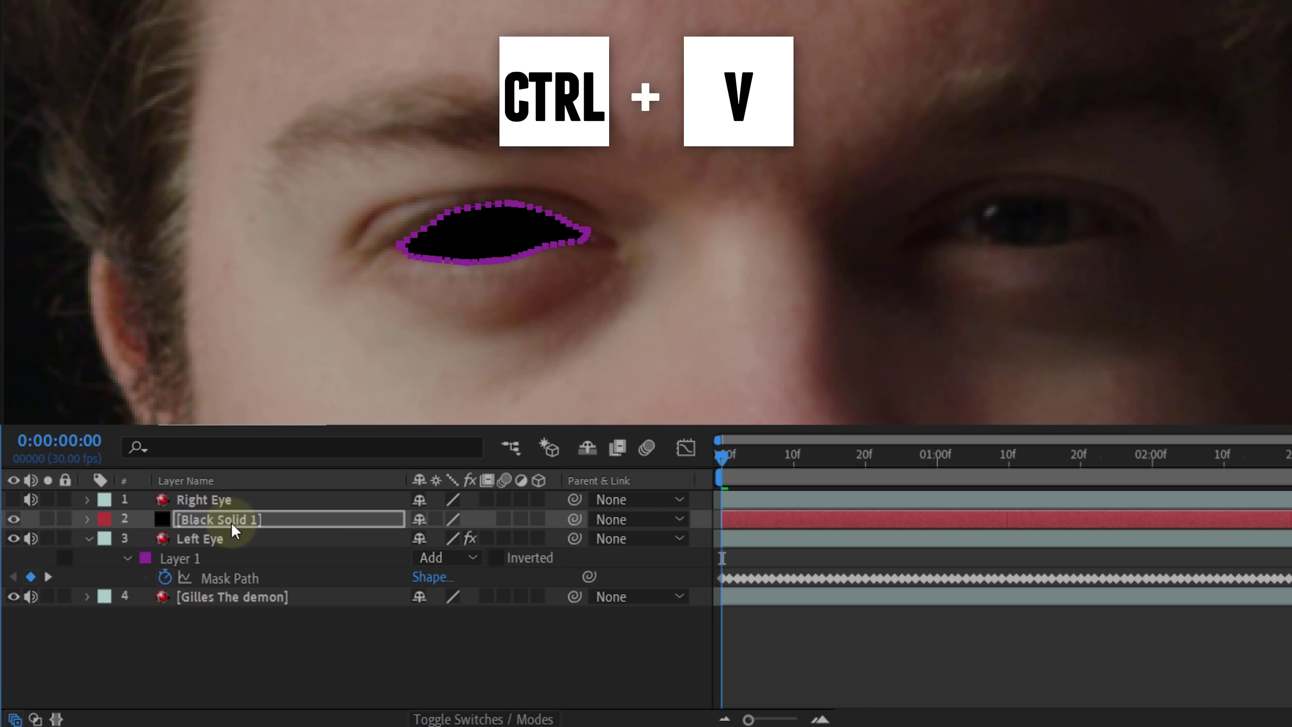
# Set the solid's mask feather to 10.3 px and mask expansion to 5.4 px
pyautogui.press('f')
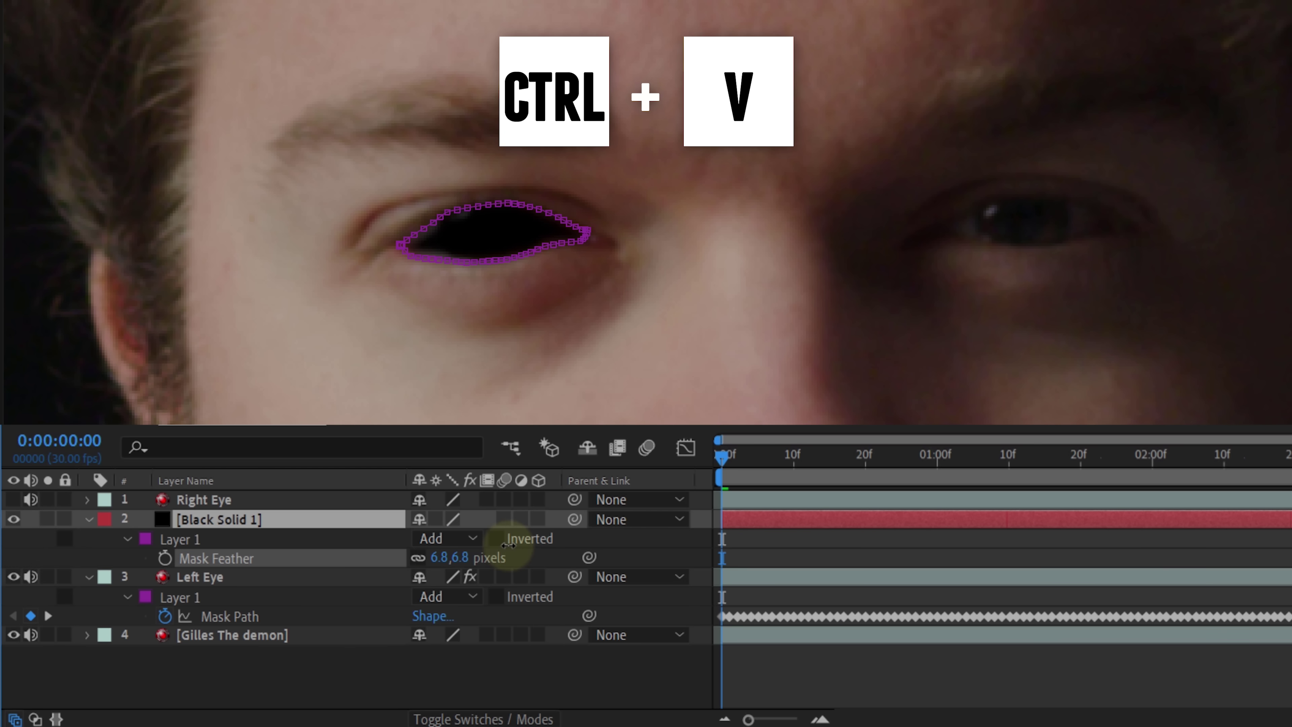
pyautogui.click(509, 544)
pyautogui.press('m')
pyautogui.press('m')
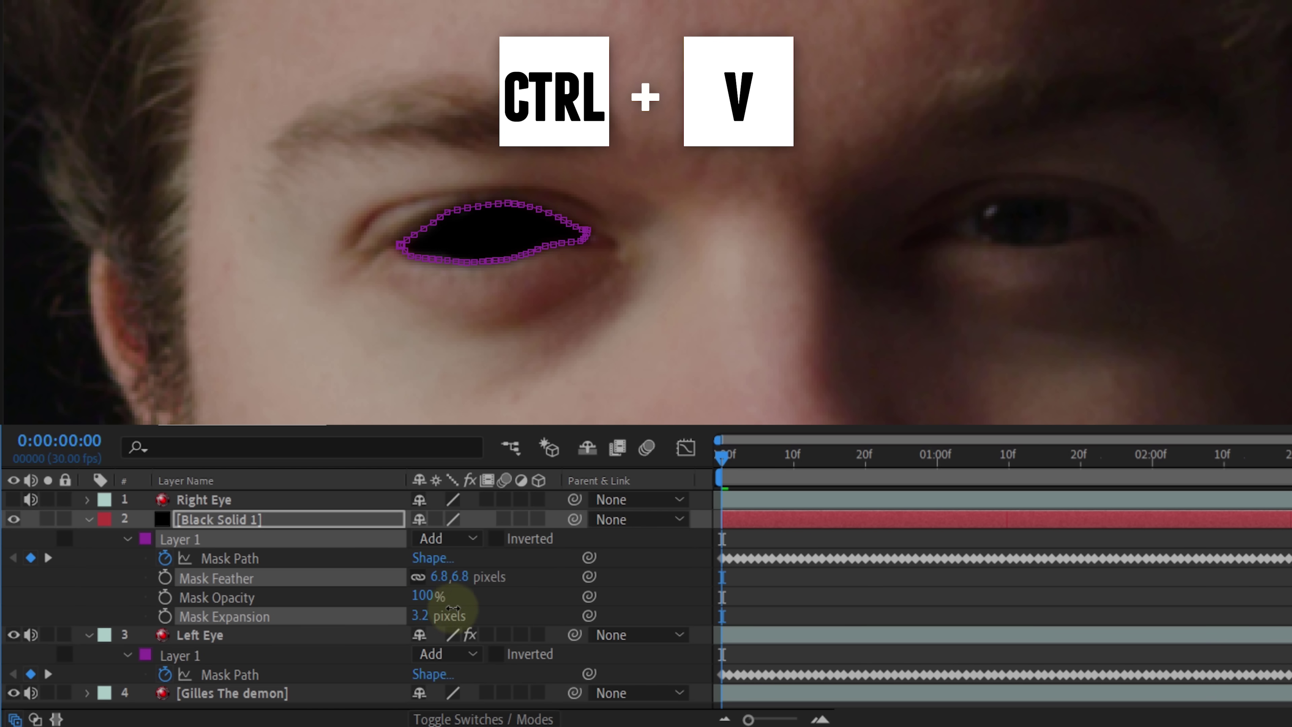
pyautogui.moveTo(440, 576); pyautogui.dragTo(488, 571)
pyautogui.moveTo(433, 611); pyautogui.dragTo(440, 610)
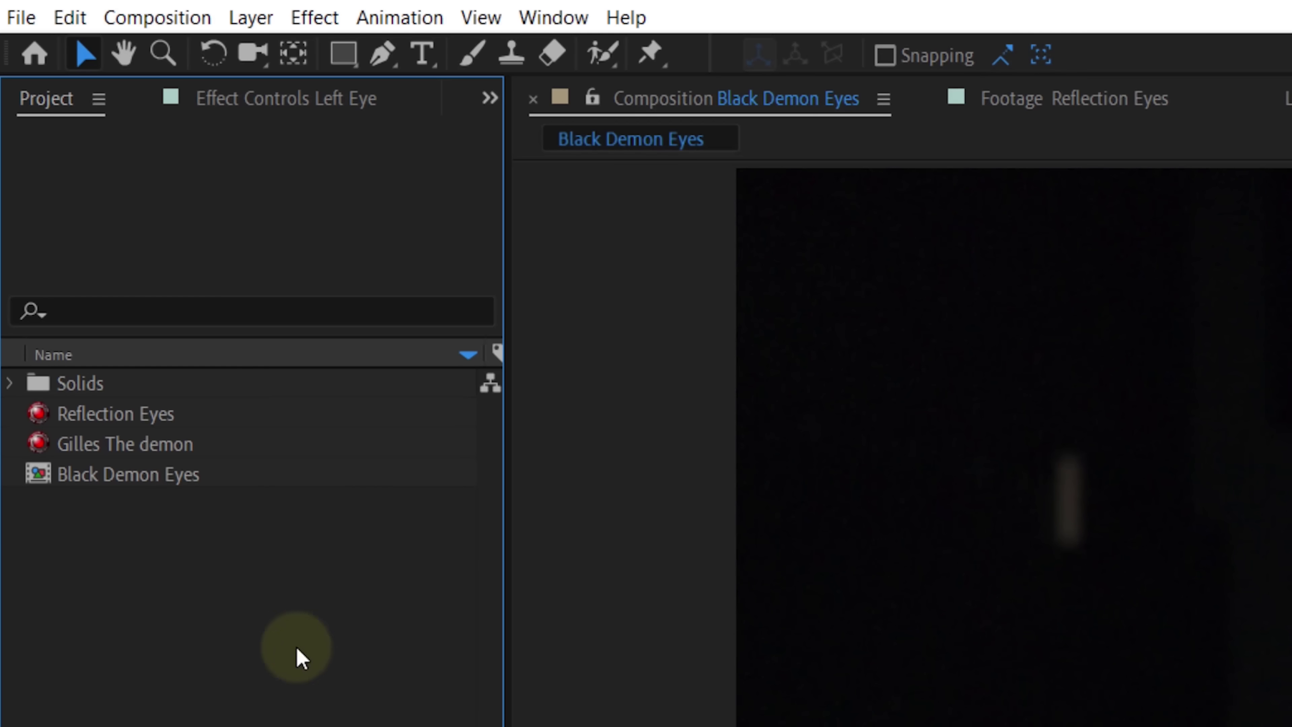
# Add the Reflection Eyes footage to the composition and scale it down over the left eye
pyautogui.click(172, 420)
pyautogui.moveTo(173, 427); pyautogui.dragTo(343, 726)
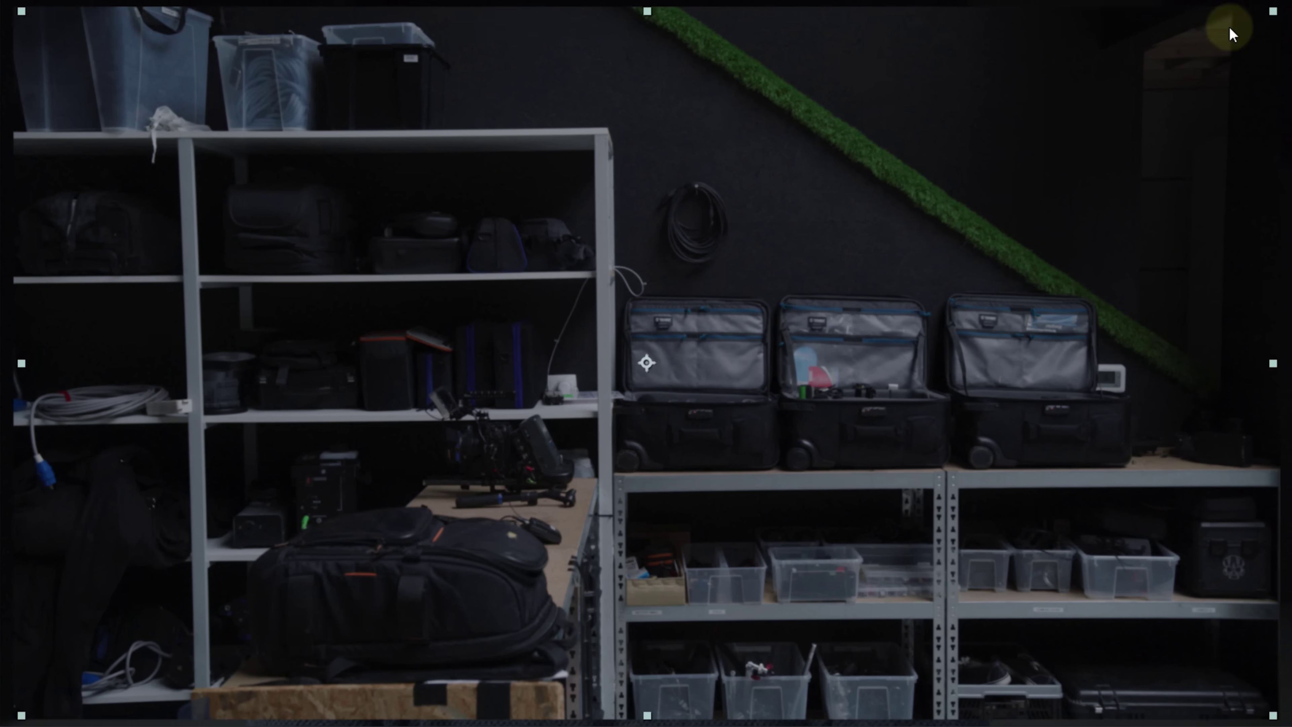
pyautogui.moveTo(1228, 26); pyautogui.dragTo(583, 290)
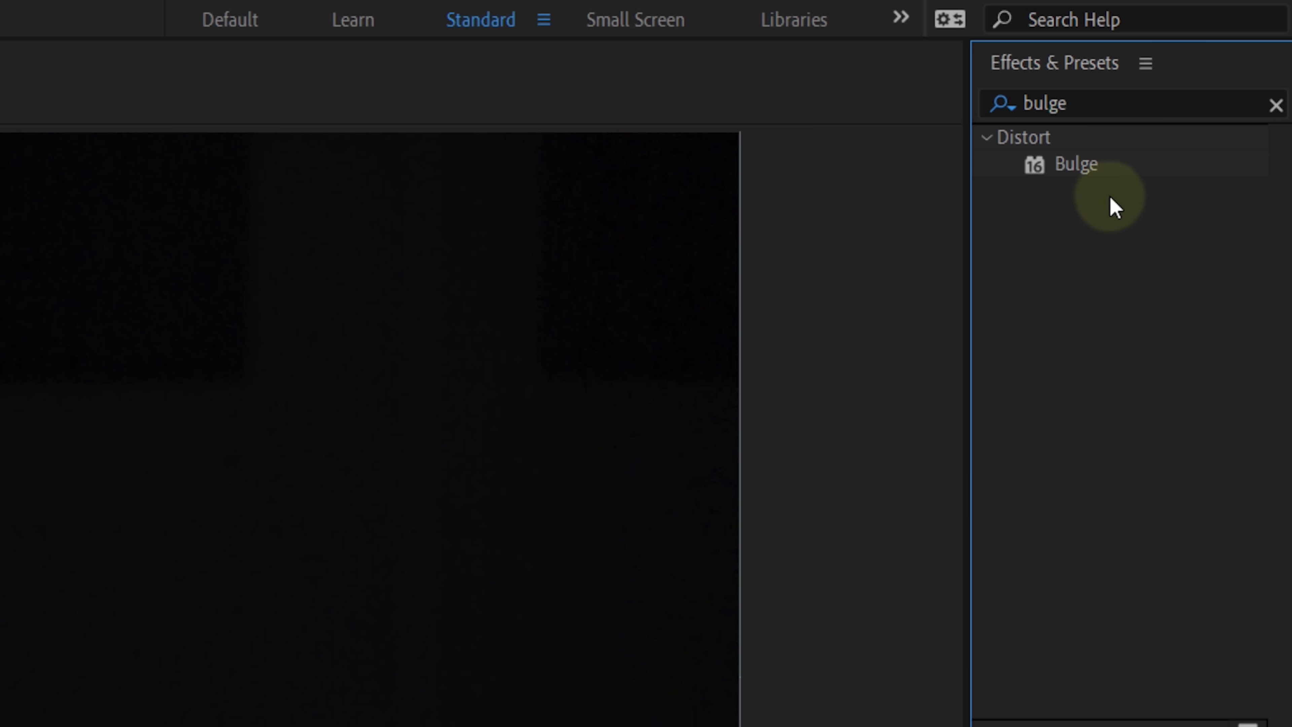
# Apply Bulge to Reflection Eyes with Horizontal Radius 2730 and Vertical Radius 1795
pyautogui.click(1097, 165)
pyautogui.moveTo(1077, 163); pyautogui.dragTo(364, 414)
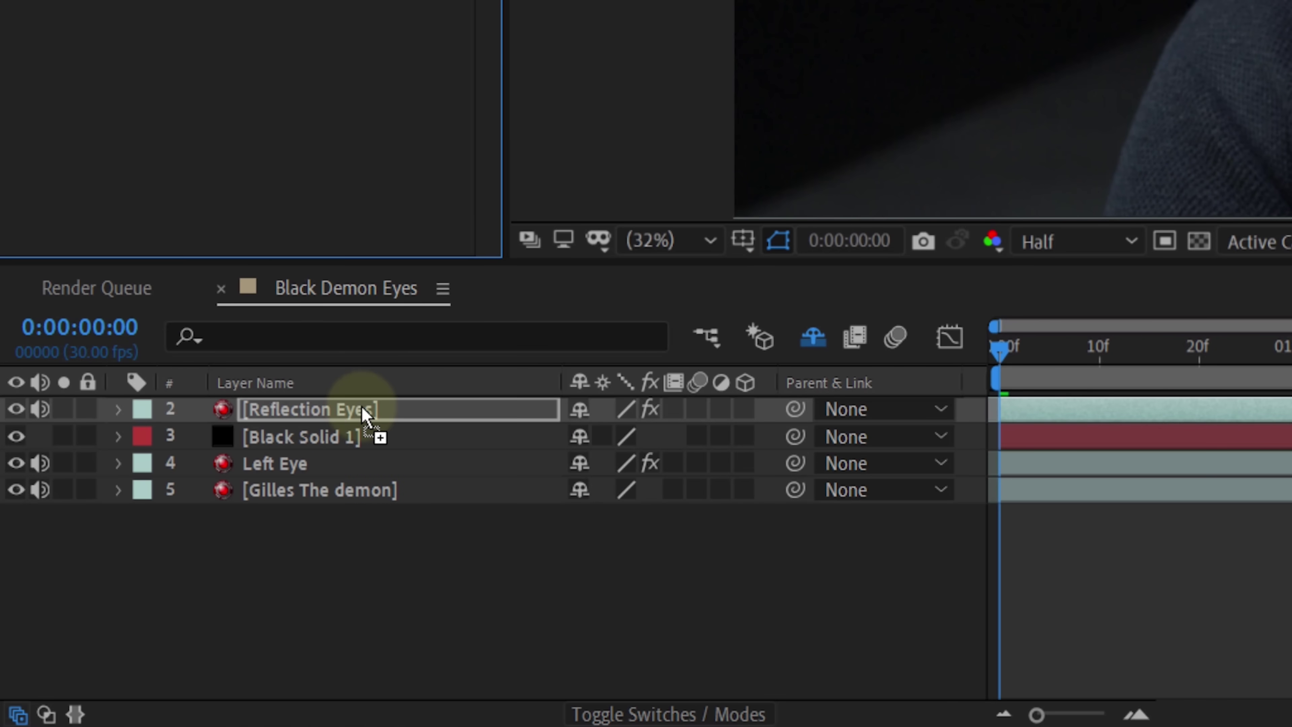
pyautogui.moveTo(364, 415); pyautogui.dragTo(364, 413)
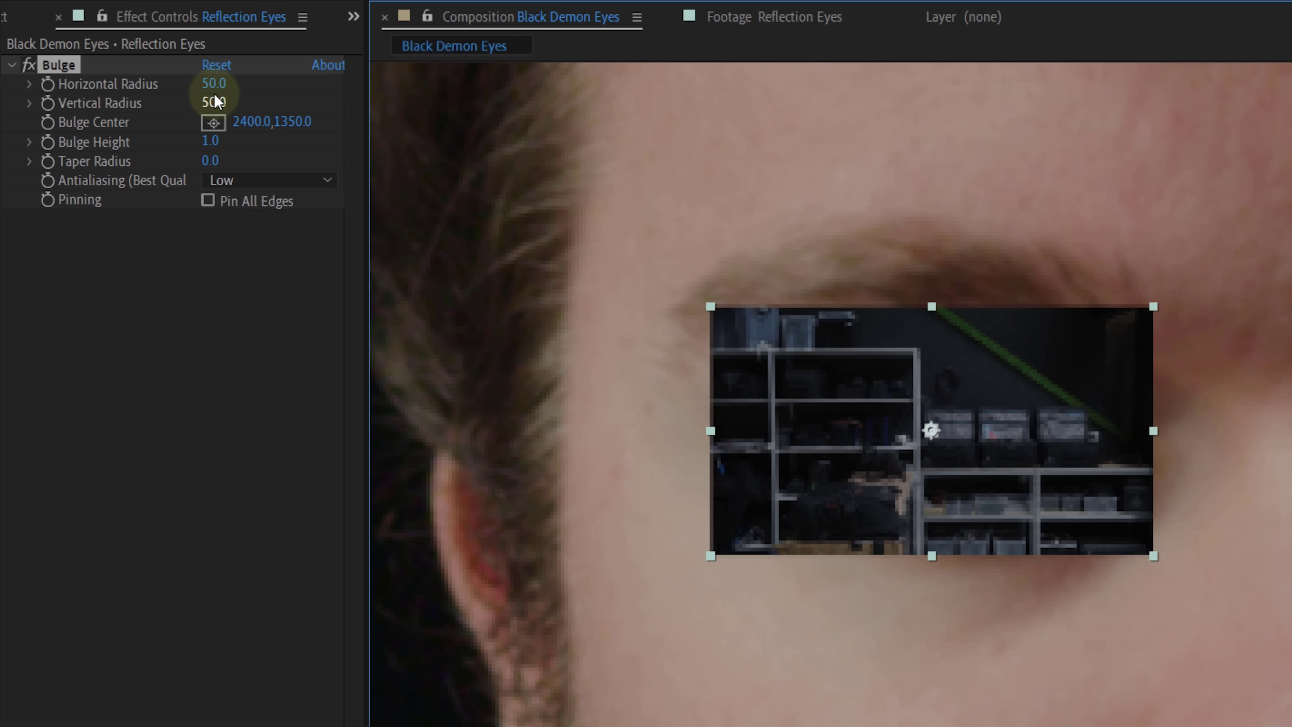
pyautogui.moveTo(214, 87); pyautogui.dragTo(1017, 81)
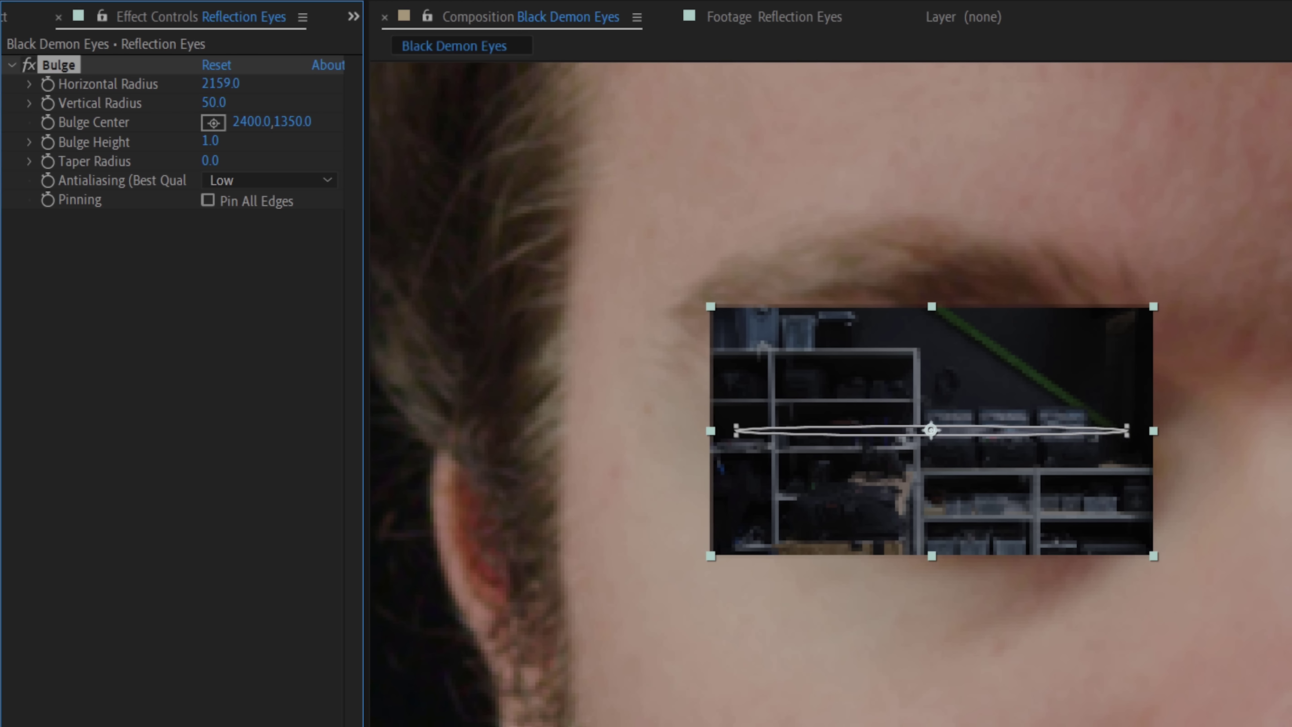
pyautogui.moveTo(222, 100); pyautogui.dragTo(412, 109)
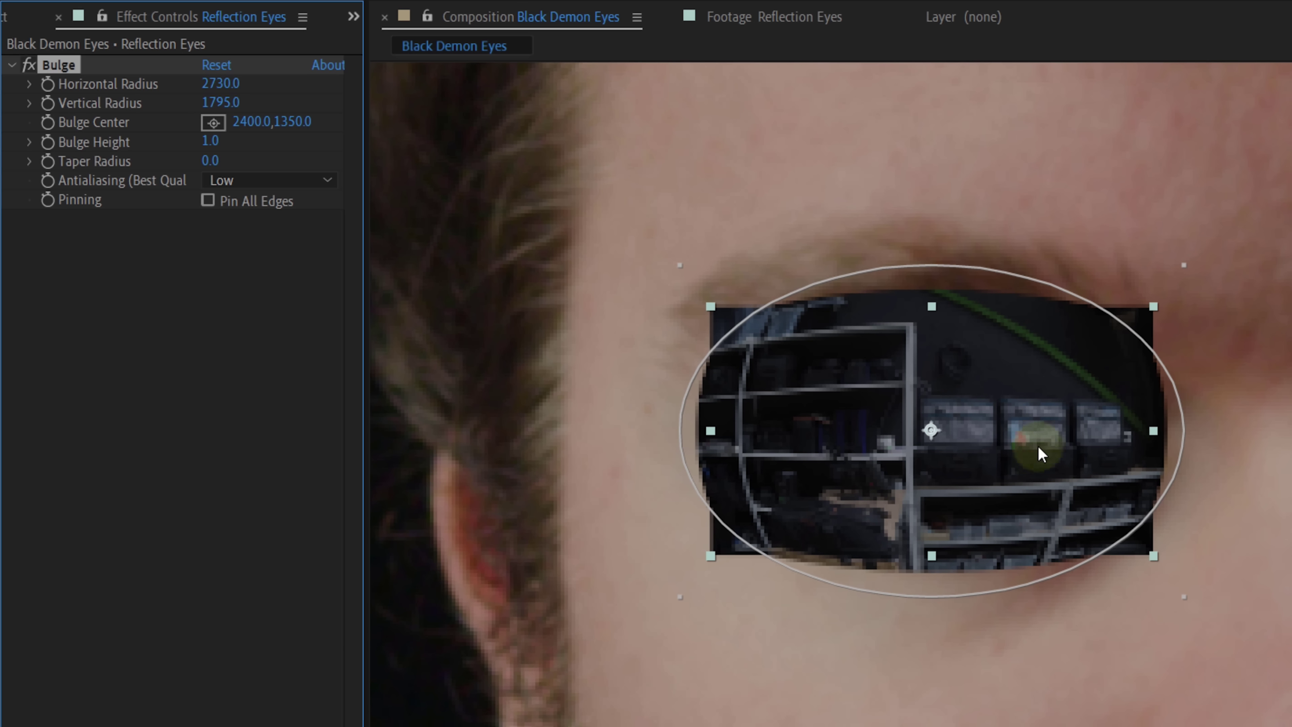
# Create a new solid layer coloured white (FFFFFF)
pyautogui.hotkey('ctrl', 'y')
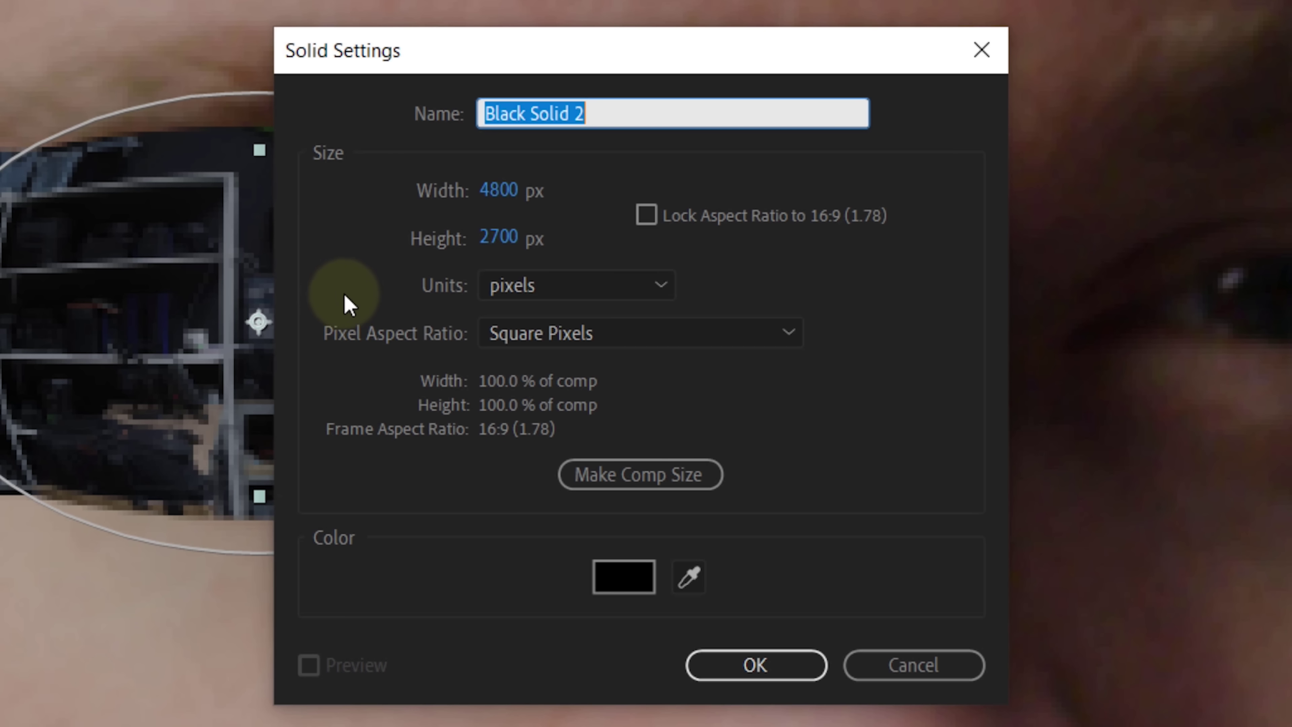
pyautogui.click(603, 579)
pyautogui.moveTo(402, 280); pyautogui.dragTo(182, 64)
pyautogui.click(937, 121)
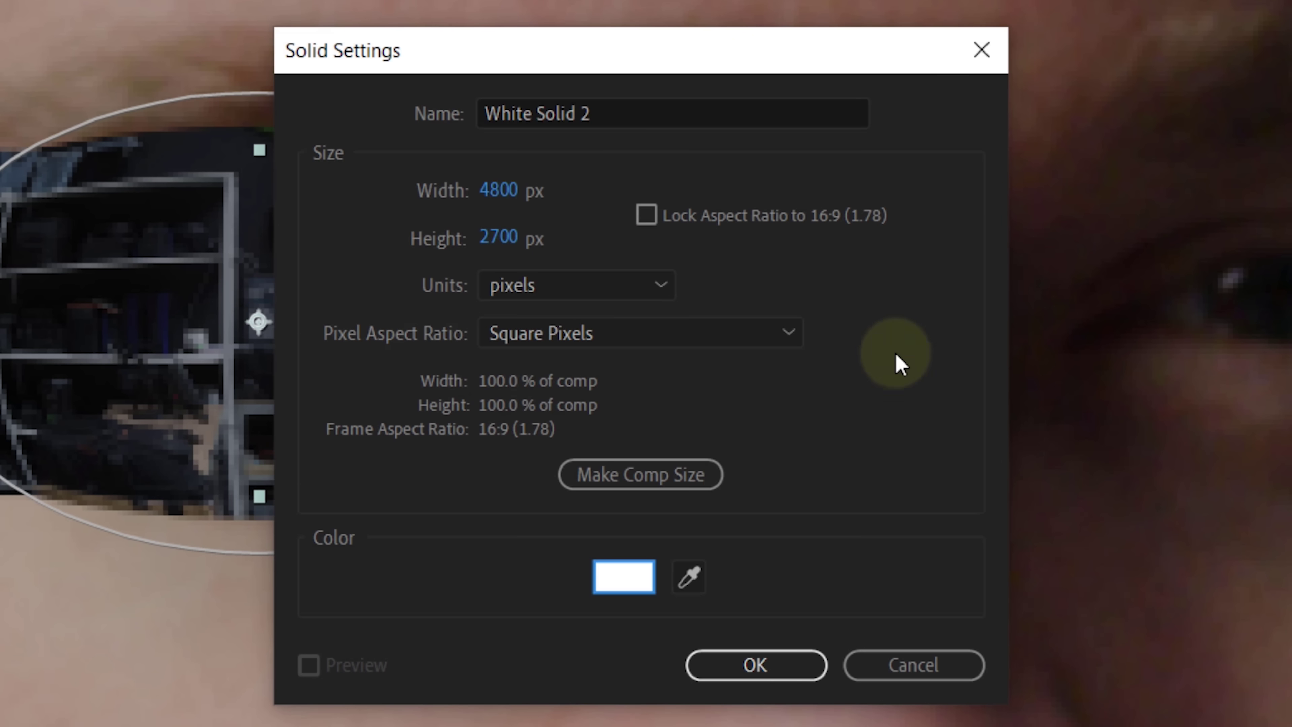
pyautogui.click(757, 664)
# Paste the Left Eye mask onto White Solid 2 and use it as Reflection Eyes' Alpha Matte
pyautogui.click(341, 446)
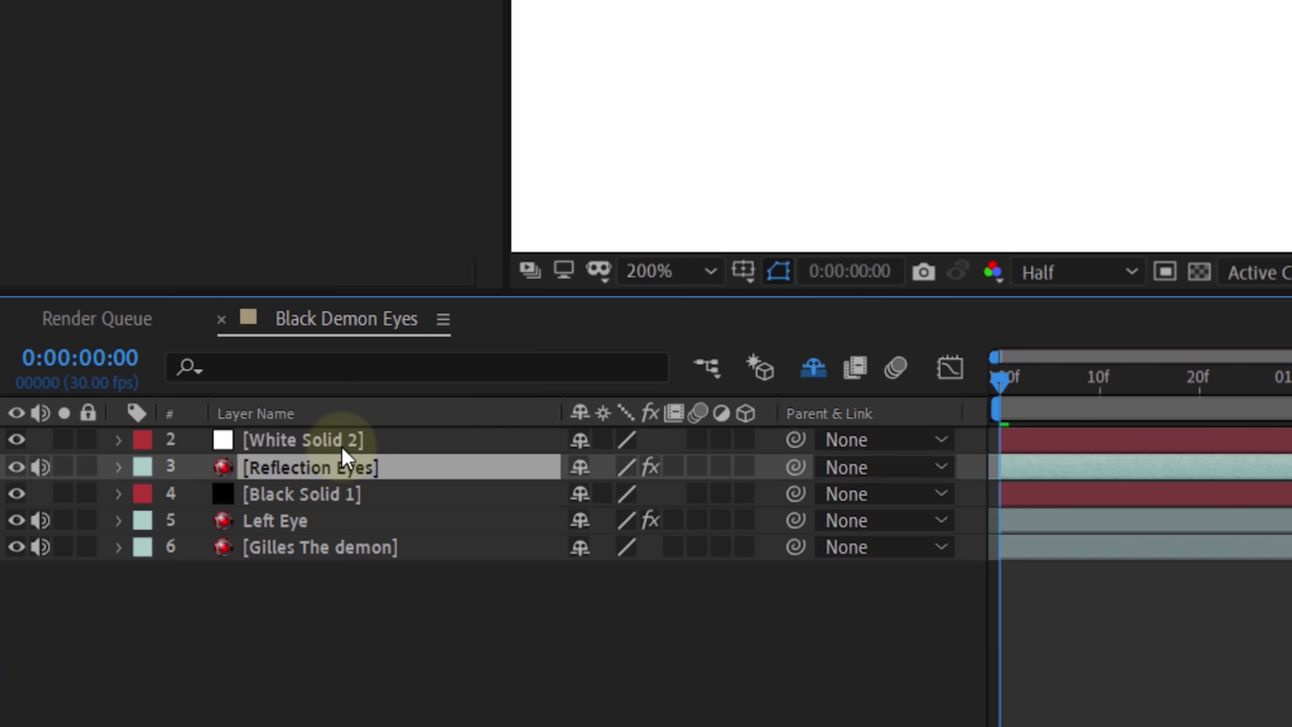
pyautogui.click(341, 447)
pyautogui.hotkey('ctrl', 'c')
pyautogui.click(326, 520)
pyautogui.press('F4')
pyautogui.press('m')
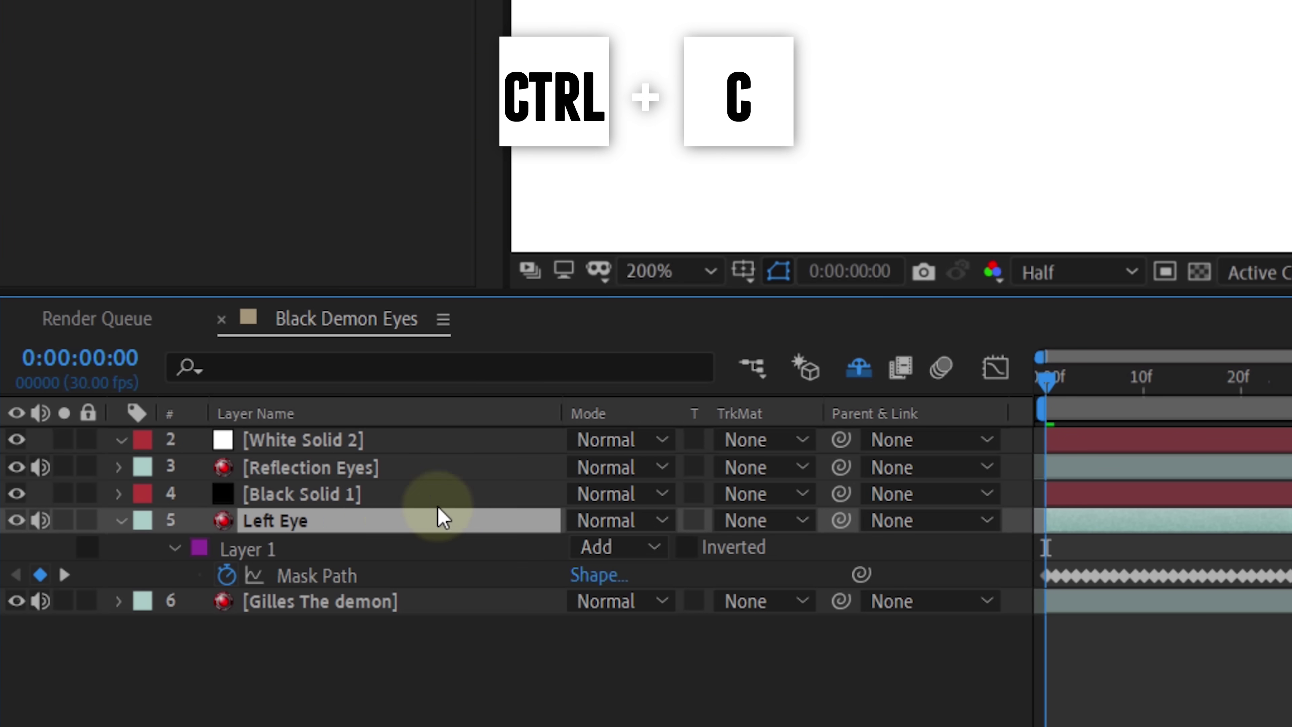
pyautogui.click(252, 547)
pyautogui.click(290, 447)
pyautogui.hotkey('ctrl', 'v')
pyautogui.press('m')
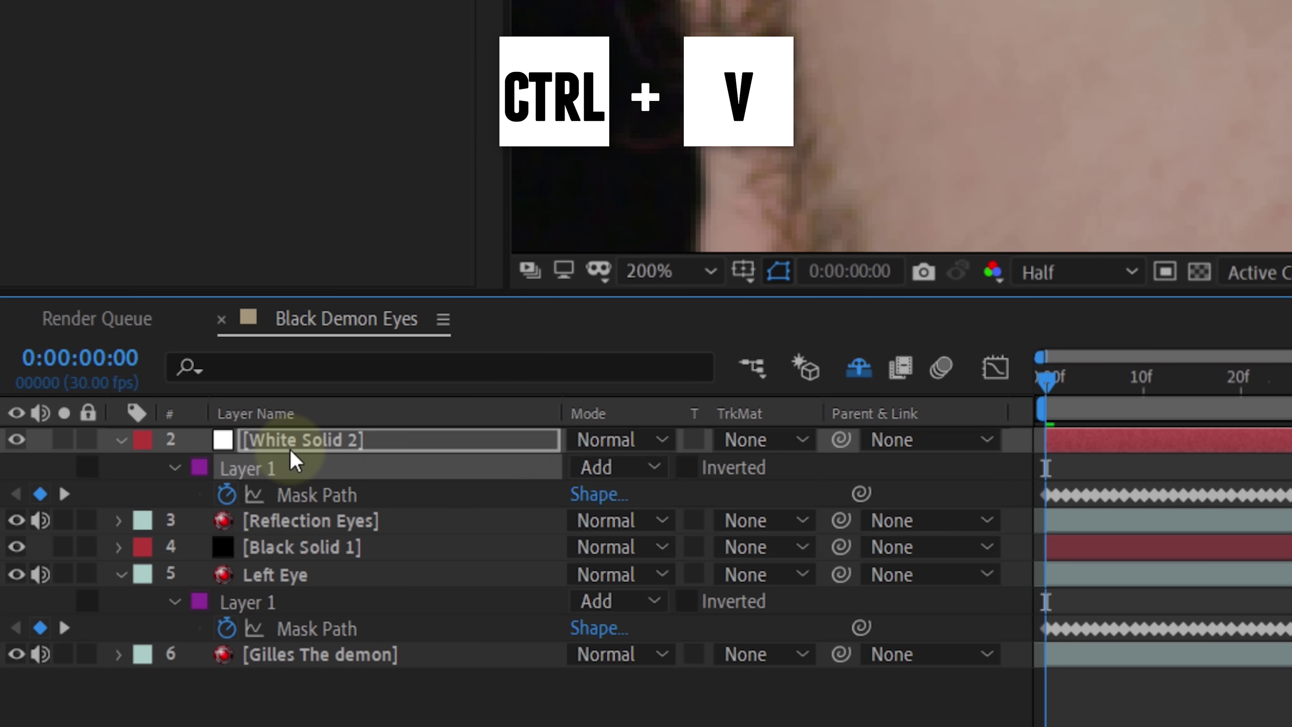
pyautogui.click(745, 521)
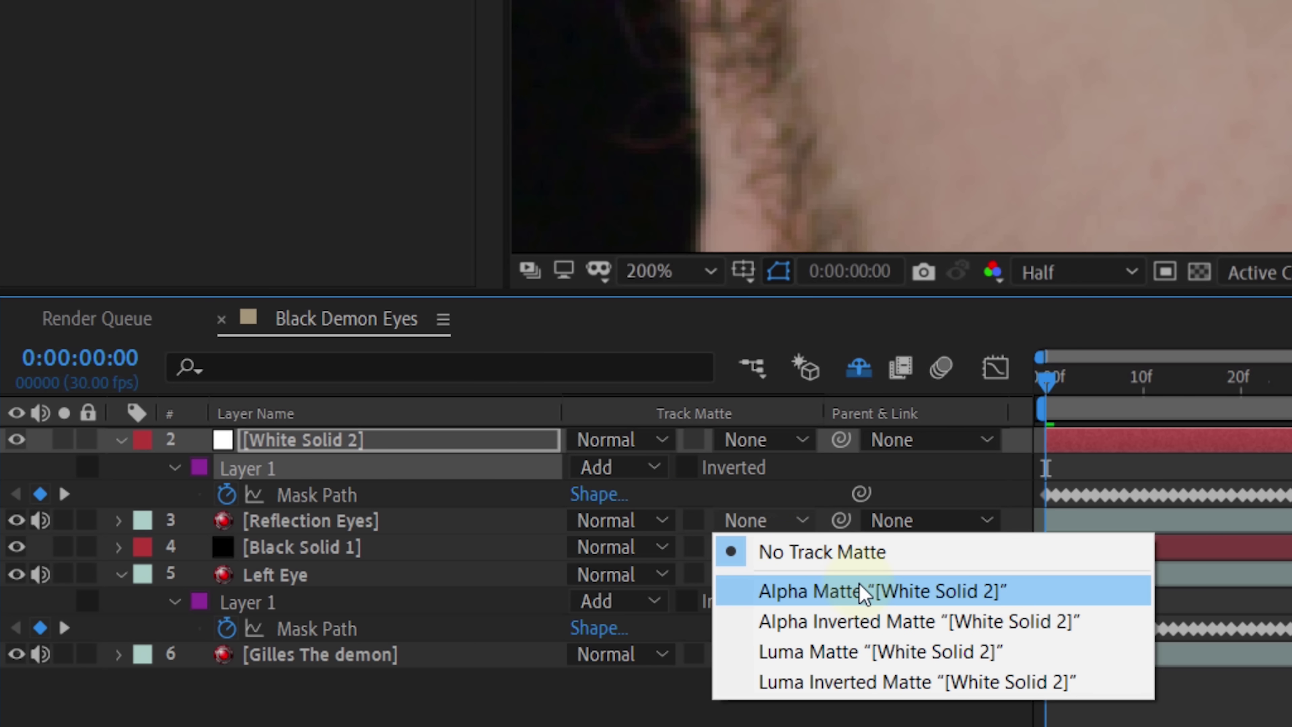
pyautogui.click(863, 593)
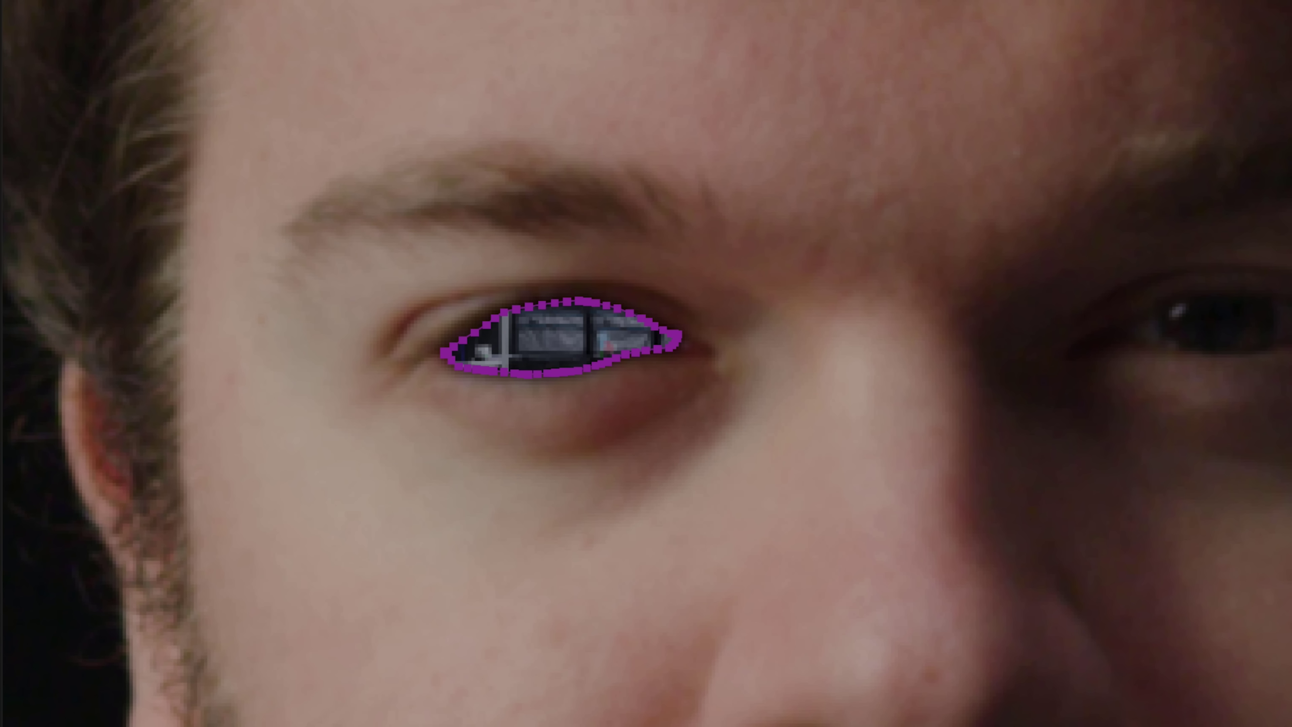
# Set Reflection Eyes to 64% opacity, move Left Eye to the top, and apply Luma Key with threshold 5
pyautogui.moveTo(430, 580); pyautogui.dragTo(330, 576)
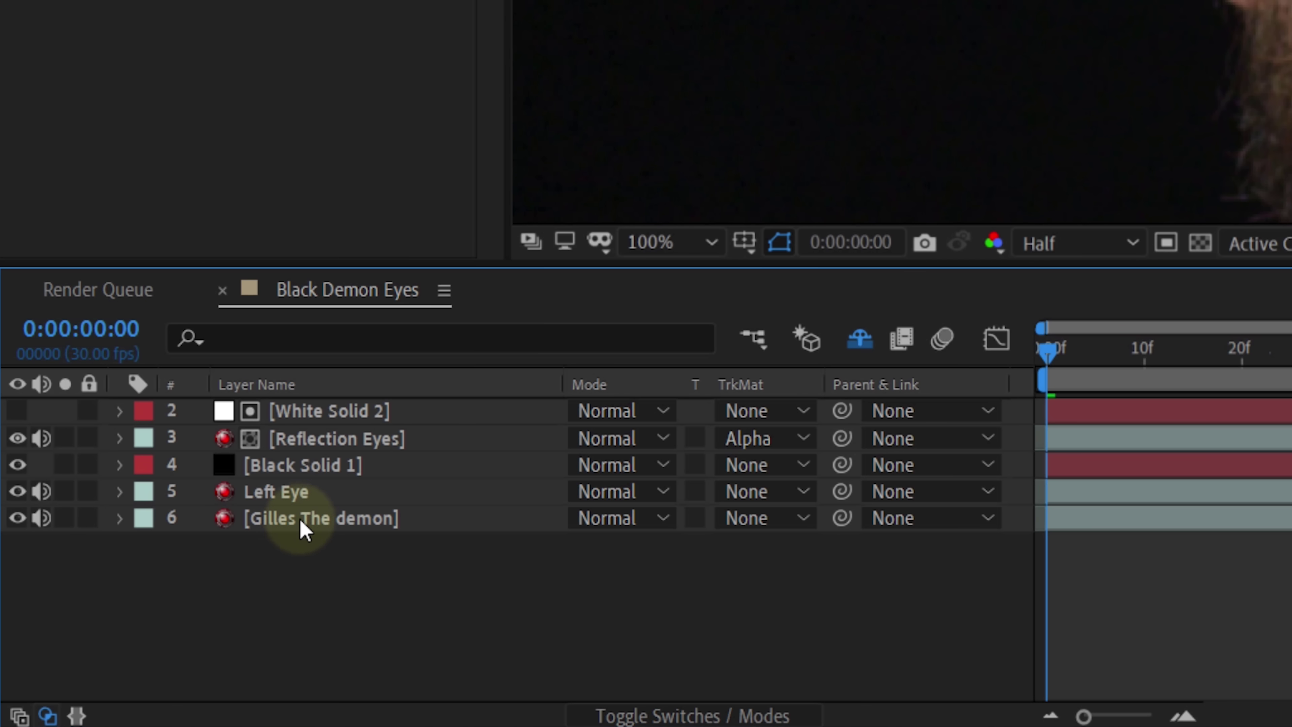
pyautogui.moveTo(307, 496); pyautogui.dragTo(326, 411)
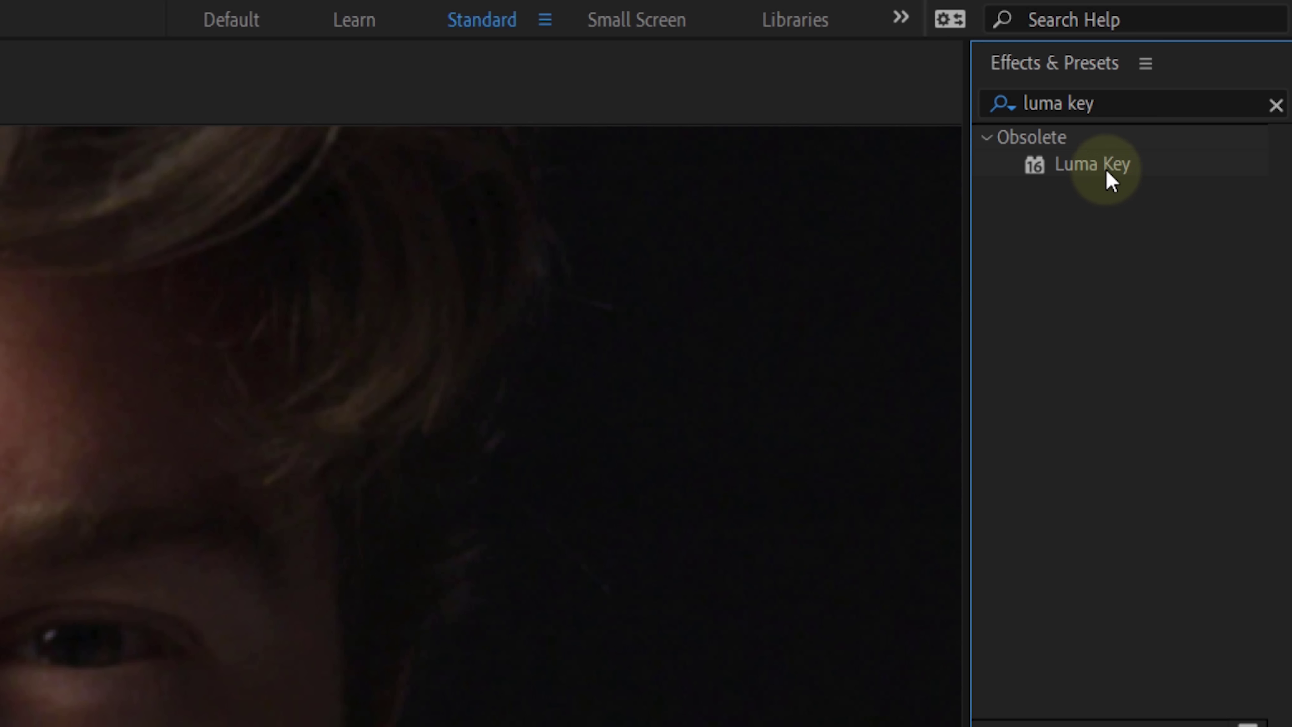
pyautogui.moveTo(1111, 181); pyautogui.dragTo(396, 410)
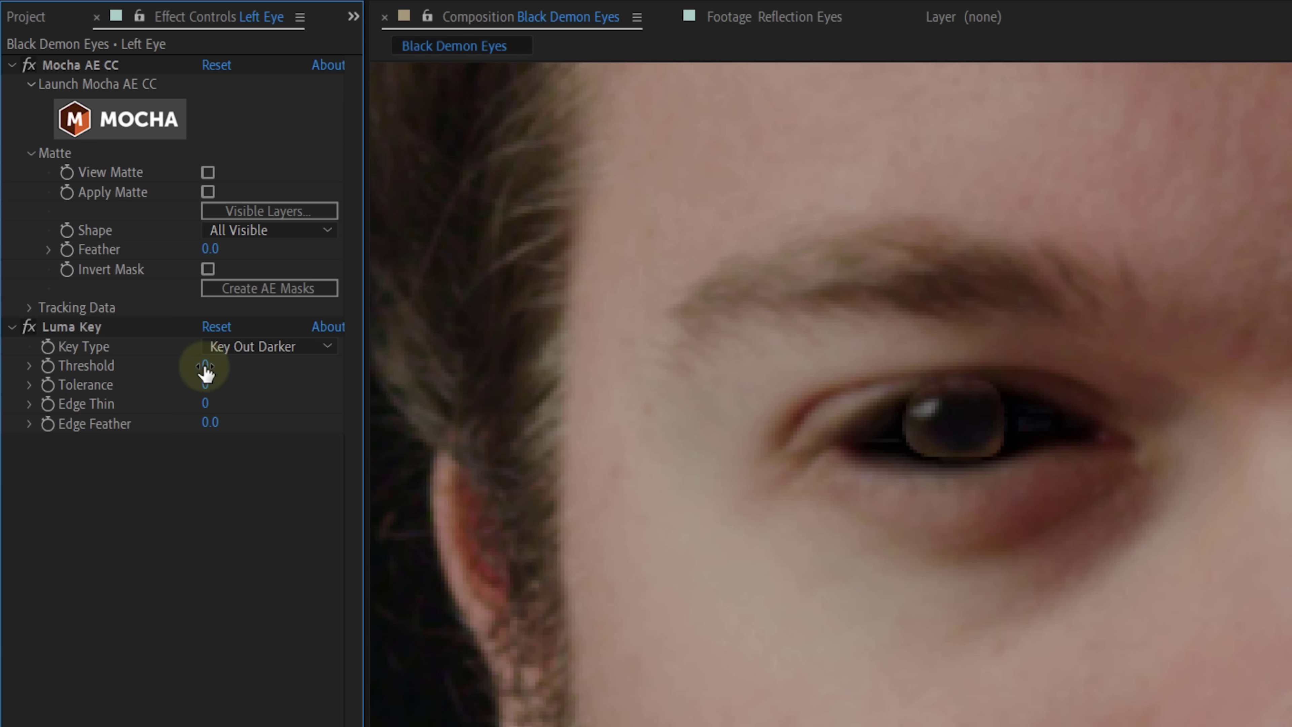
pyautogui.moveTo(203, 366); pyautogui.dragTo(239, 359)
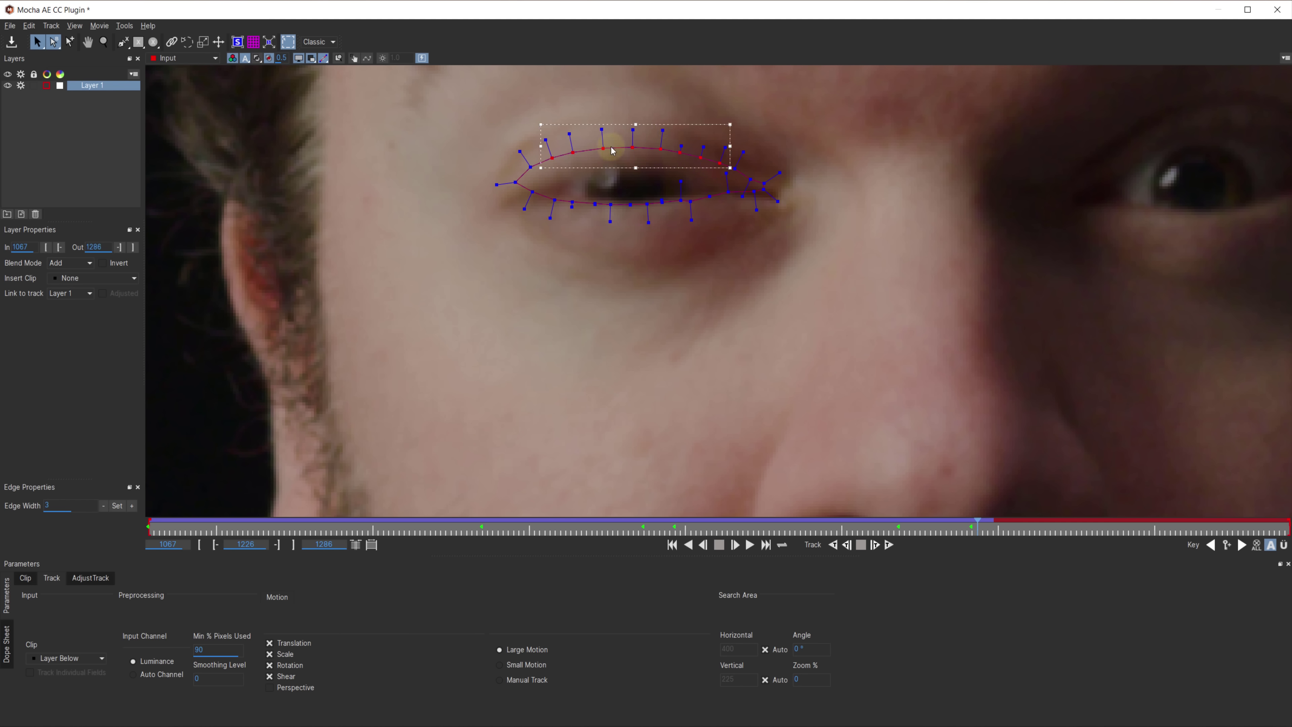
# In Mocha, refit the eye spline and track forward from frame 1237 where the eye reopens
pyautogui.moveTo(712, 175); pyautogui.dragTo(726, 193)
pyautogui.moveTo(1017, 521); pyautogui.dragTo(1033, 521)
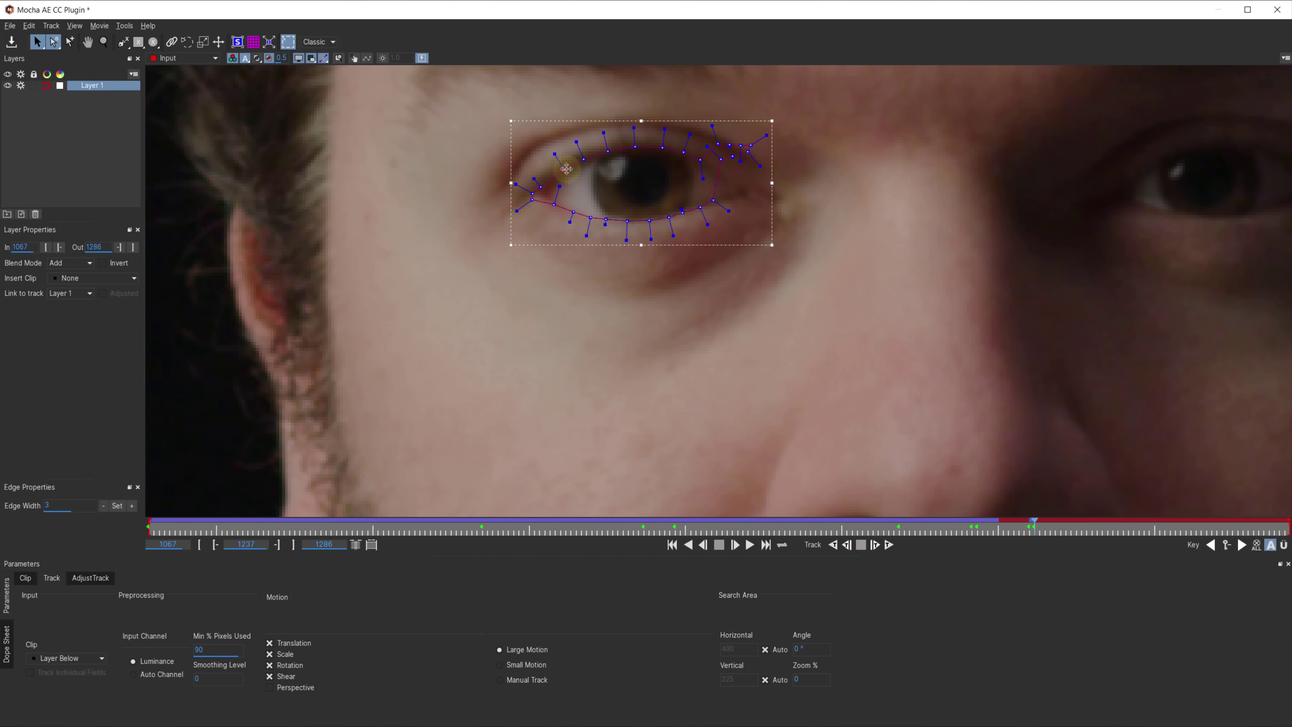
pyautogui.click(874, 544)
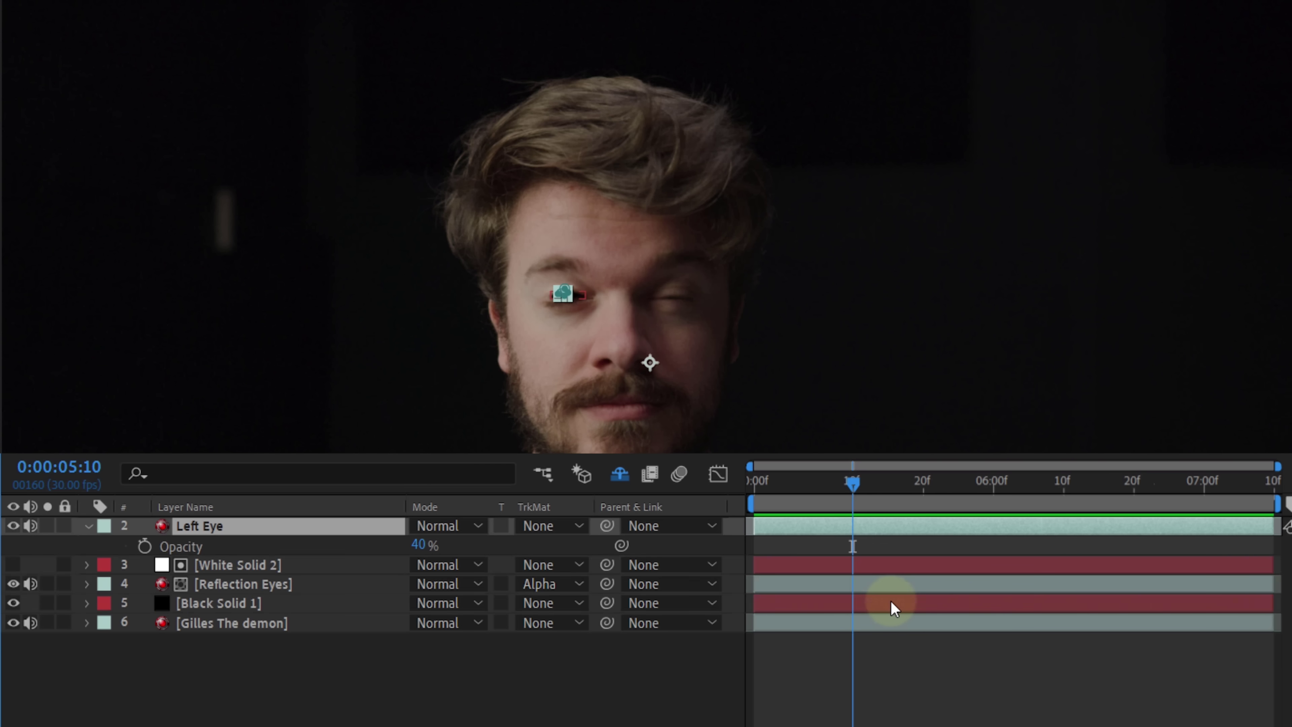
# Split the four demon-eye layers with Ctrl+Shift+D and shift the new set to start at 05:19
pyautogui.keyDown('shift'); pyautogui.click(890, 602); pyautogui.keyUp('shift')
pyautogui.hotkey('ctrl', 'shift', 'd')
pyautogui.moveTo(305, 590); pyautogui.dragTo(328, 538)
pyautogui.press('pagedown')
pyautogui.moveTo(859, 482); pyautogui.dragTo(918, 460)
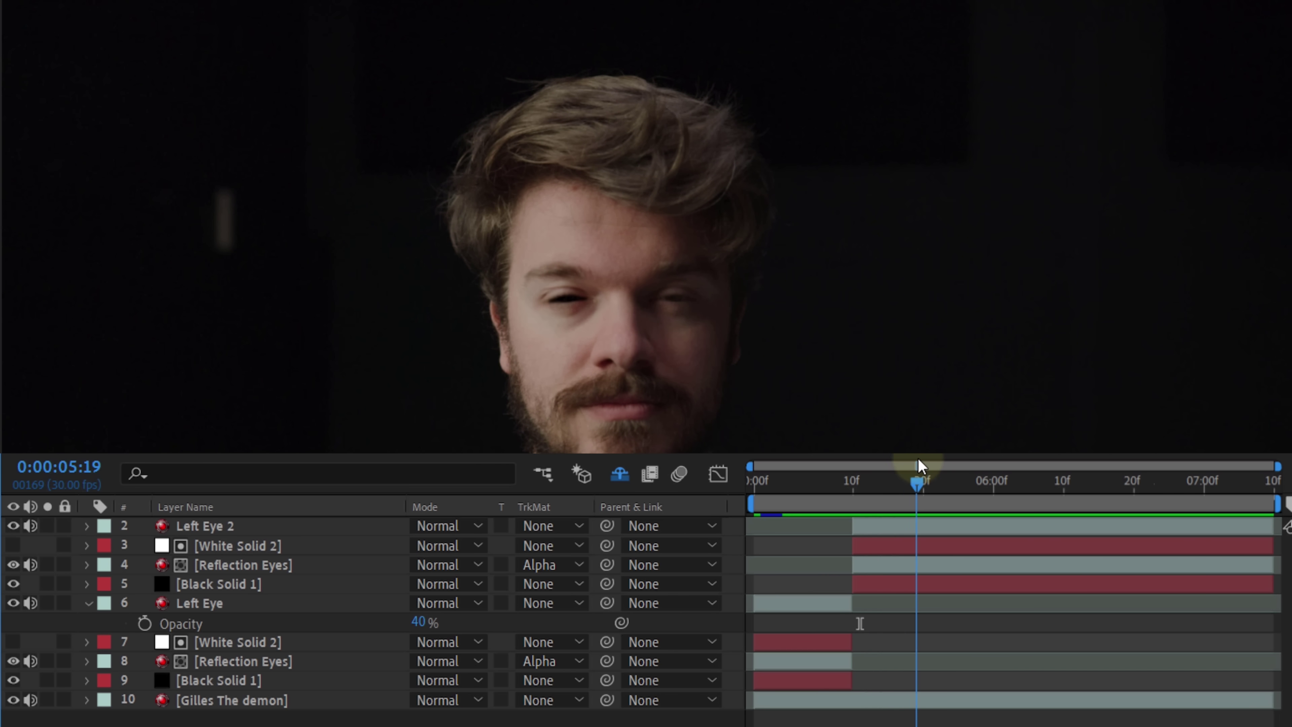
pyautogui.click(937, 528)
pyautogui.keyDown('shift'); pyautogui.click(865, 585); pyautogui.keyUp('shift')
pyautogui.moveTo(865, 585); pyautogui.dragTo(916, 565)
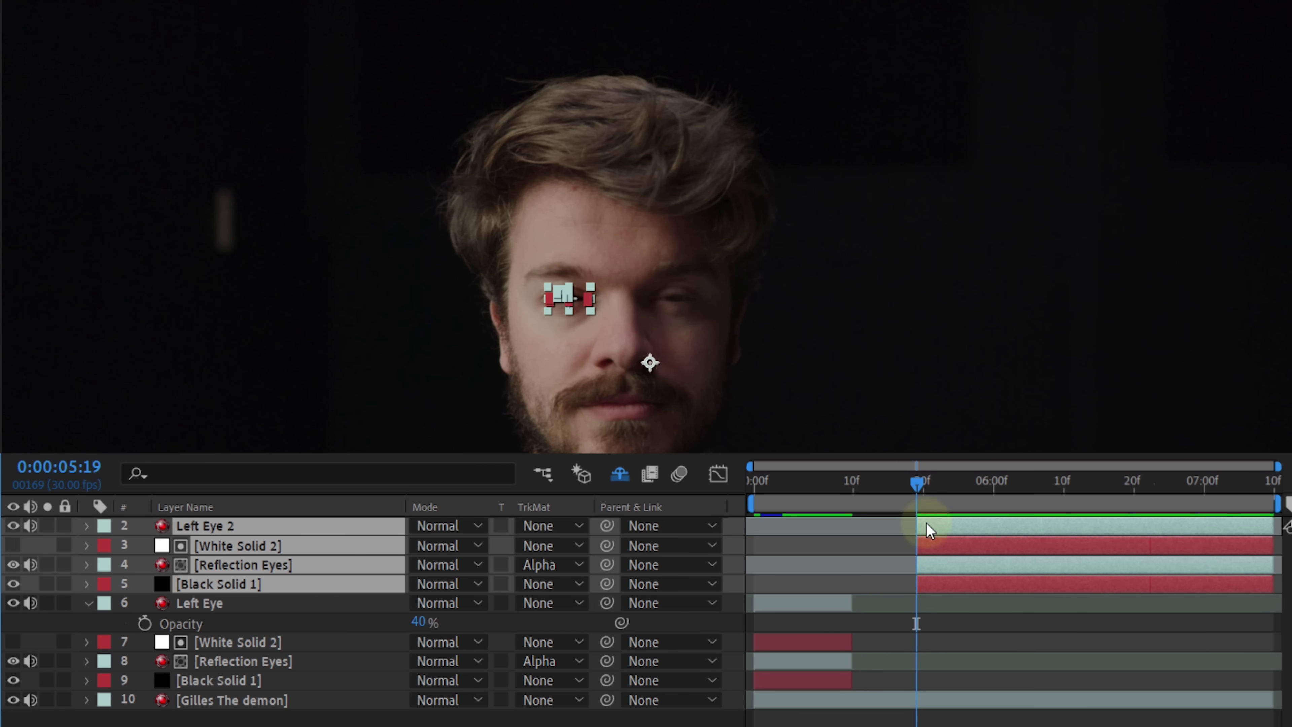